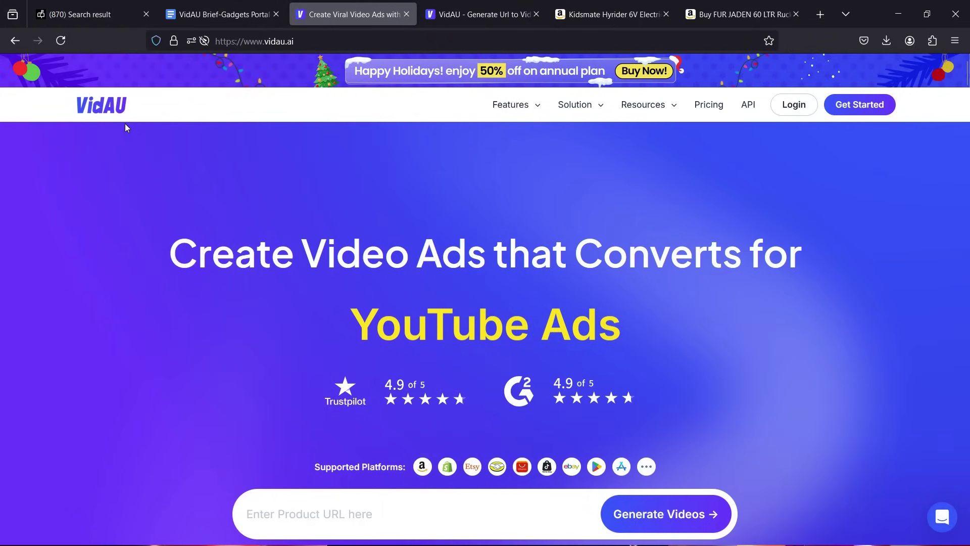
Step: Select the main headline text on the VidAU homepage
{"action": "left_click_drag", "start_coordinate": [167, 258], "coordinate": [812, 275]}
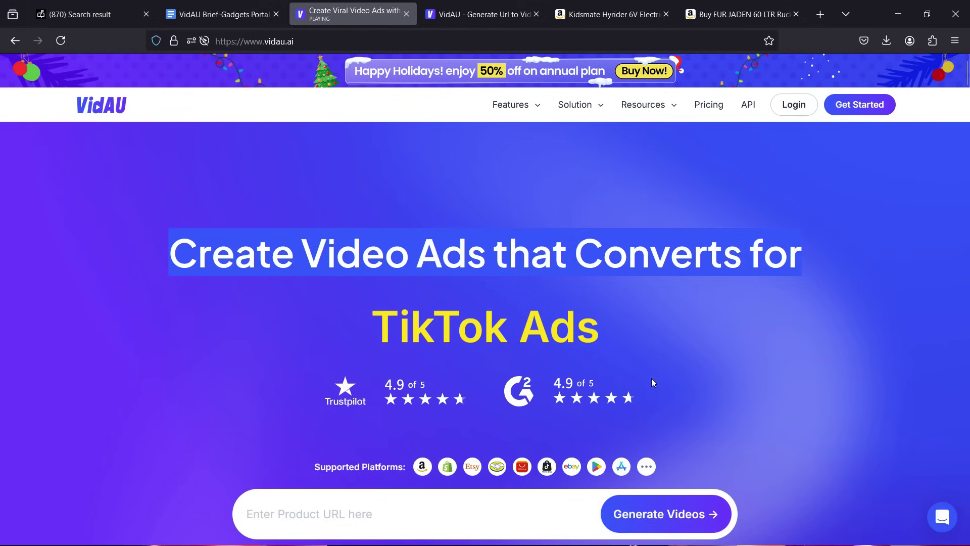
Step: Focus the product URL box, scroll to 'AI Video Ad Maker For Every Business Type', then close the extra VidAU tab
{"action": "scroll", "coordinate": [688, 379], "scroll_direction": "down", "scroll_amount": 4}
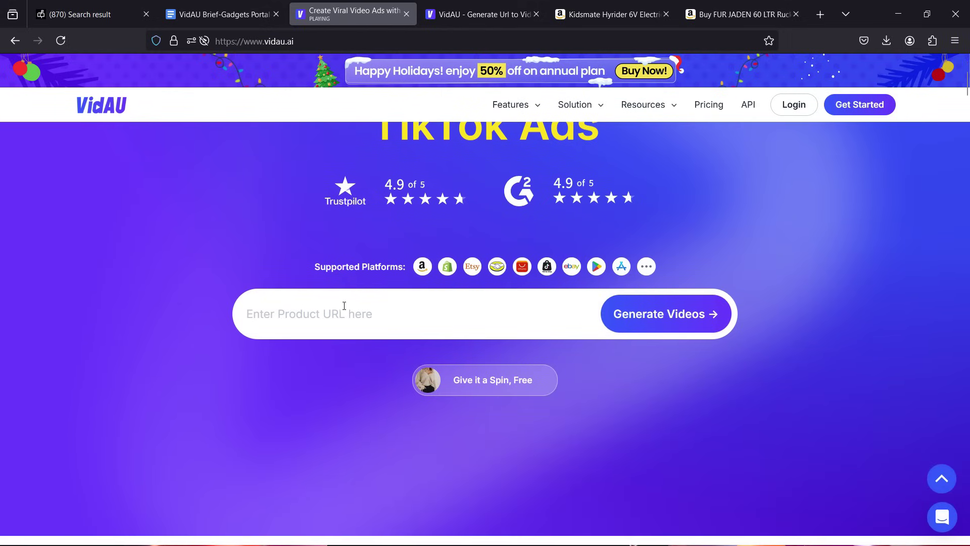
{"action": "left_click", "coordinate": [341, 311]}
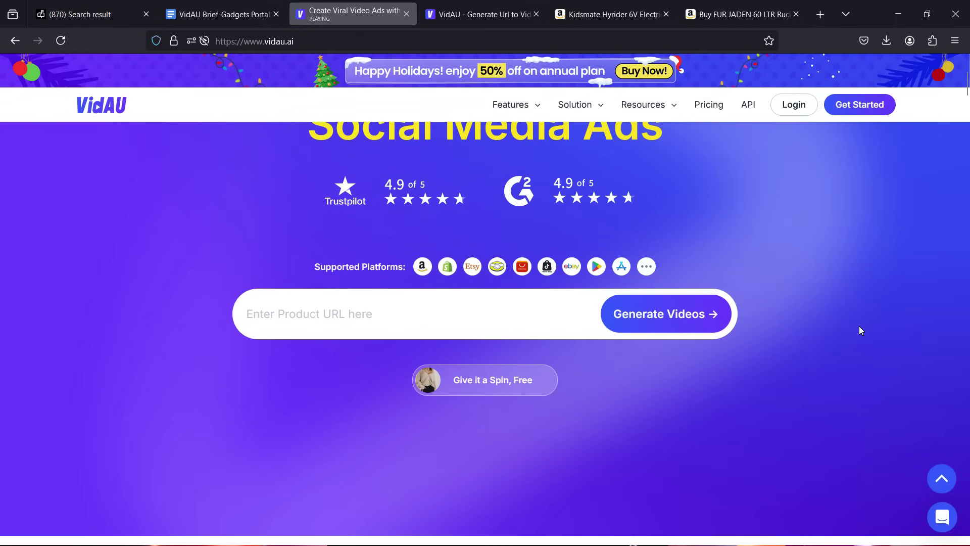
{"action": "scroll", "coordinate": [861, 329], "scroll_direction": "down", "scroll_amount": 2}
{"action": "scroll", "coordinate": [861, 330], "scroll_direction": "down", "scroll_amount": 9}
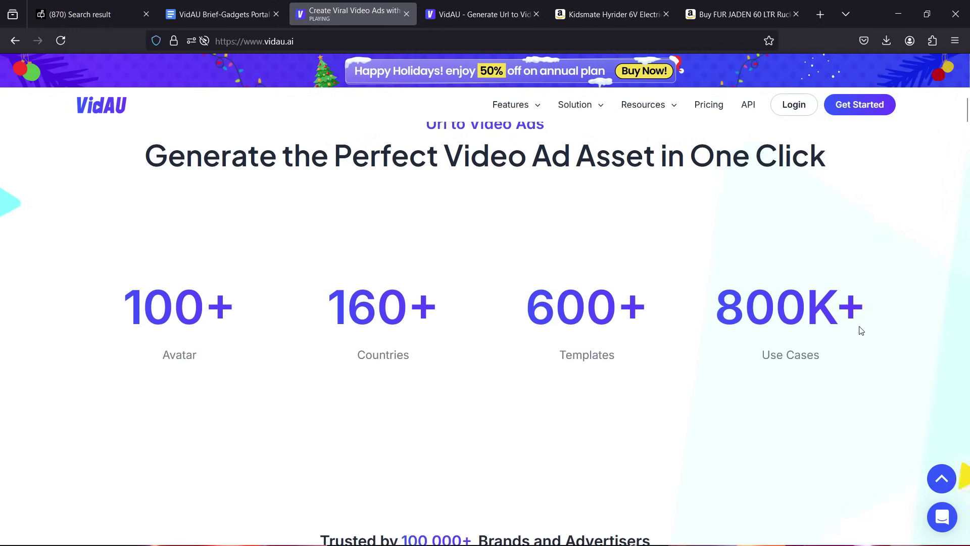
{"action": "scroll", "coordinate": [862, 331], "scroll_direction": "down", "scroll_amount": 1}
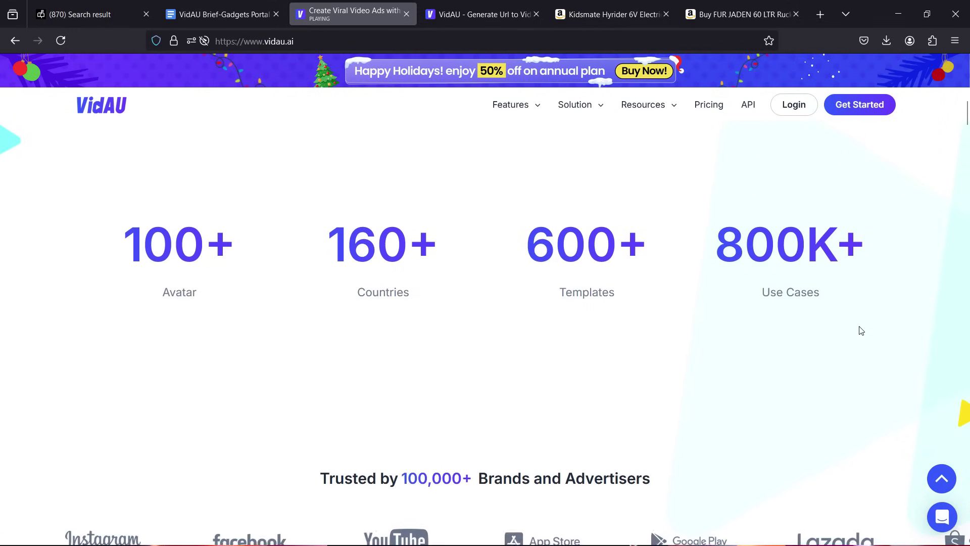
{"action": "scroll", "coordinate": [862, 330], "scroll_direction": "down", "scroll_amount": 5}
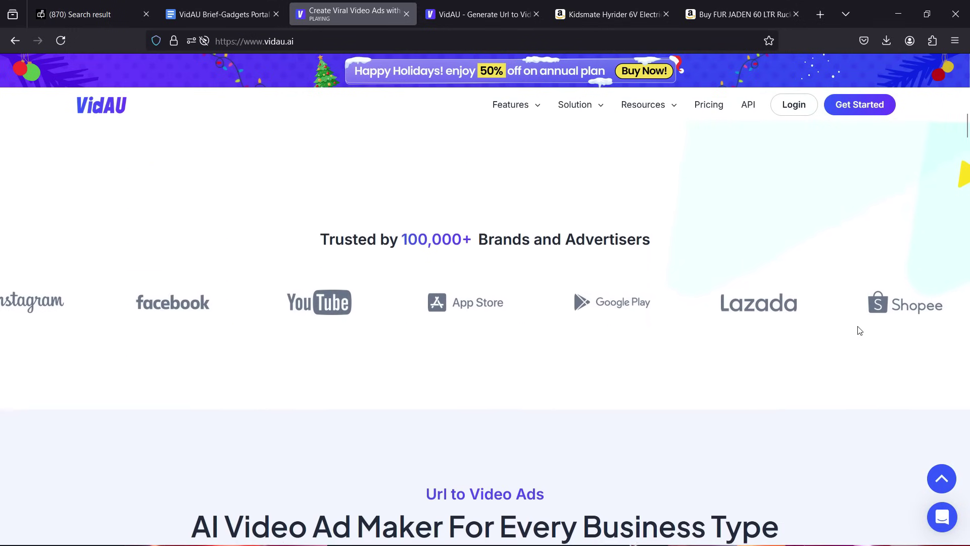
{"action": "scroll", "coordinate": [860, 330], "scroll_direction": "down", "scroll_amount": 7}
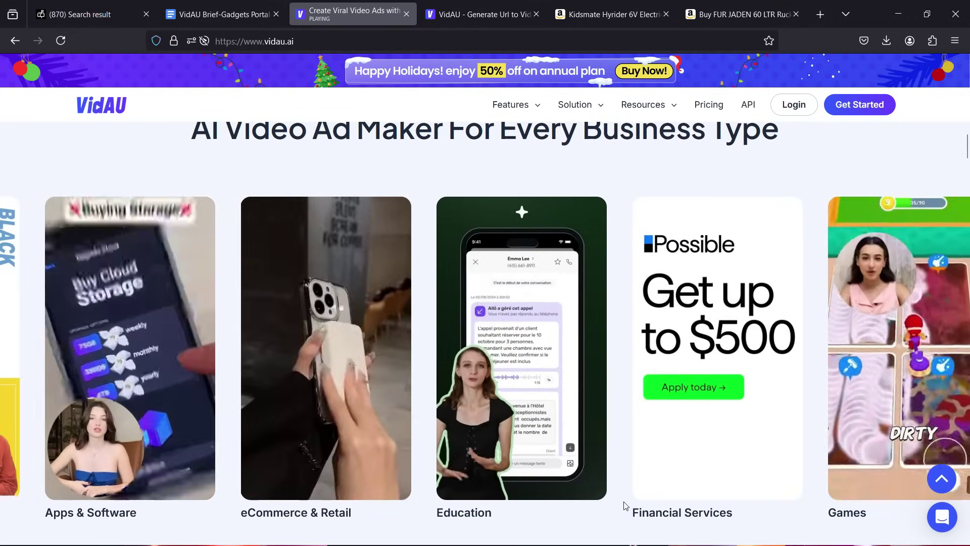
{"action": "scroll", "coordinate": [625, 505], "scroll_direction": "down", "scroll_amount": 7}
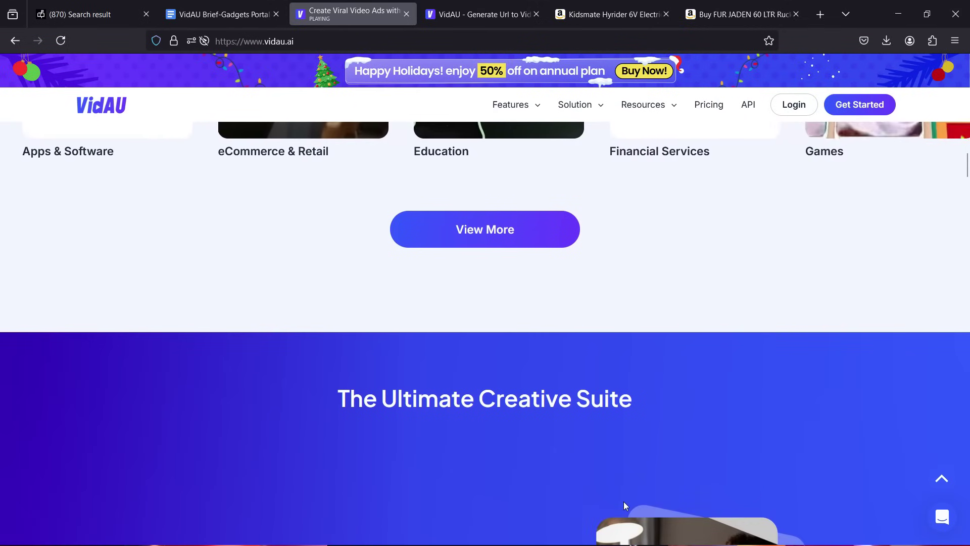
{"action": "left_click", "coordinate": [485, 21]}
{"action": "key", "text": "ctrl+w"}
Step: Paste the Kidsmate Hyrider bike's Amazon link into VidAU's product URL box and generate videos
{"action": "left_click", "coordinate": [344, 42]}
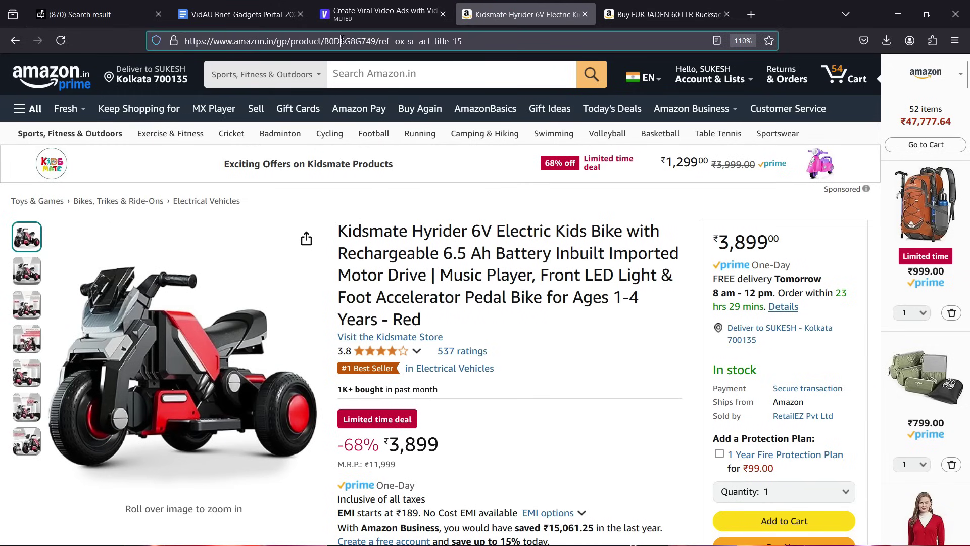
{"action": "right_click", "coordinate": [345, 45]}
{"action": "left_click", "coordinate": [362, 116]}
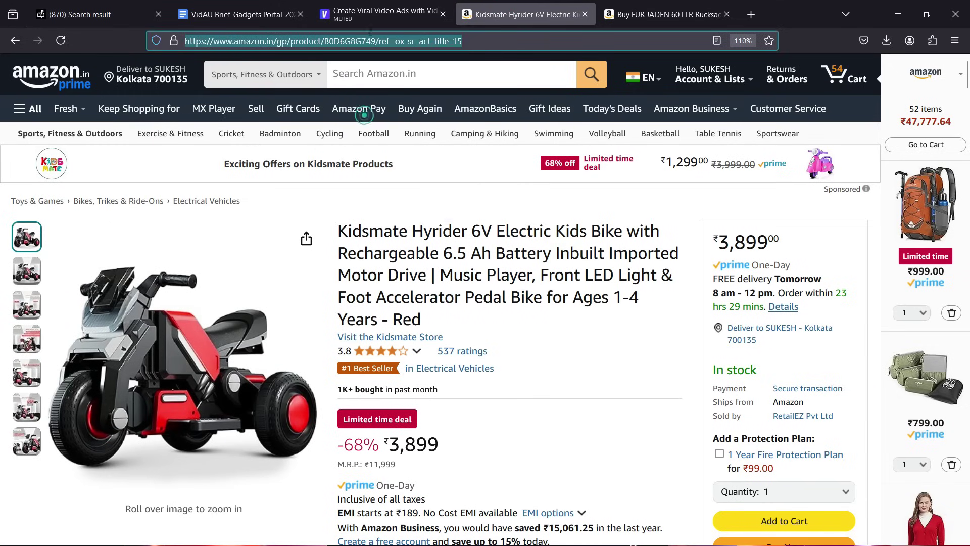
{"action": "left_click", "coordinate": [372, 6]}
{"action": "right_click", "coordinate": [346, 452]}
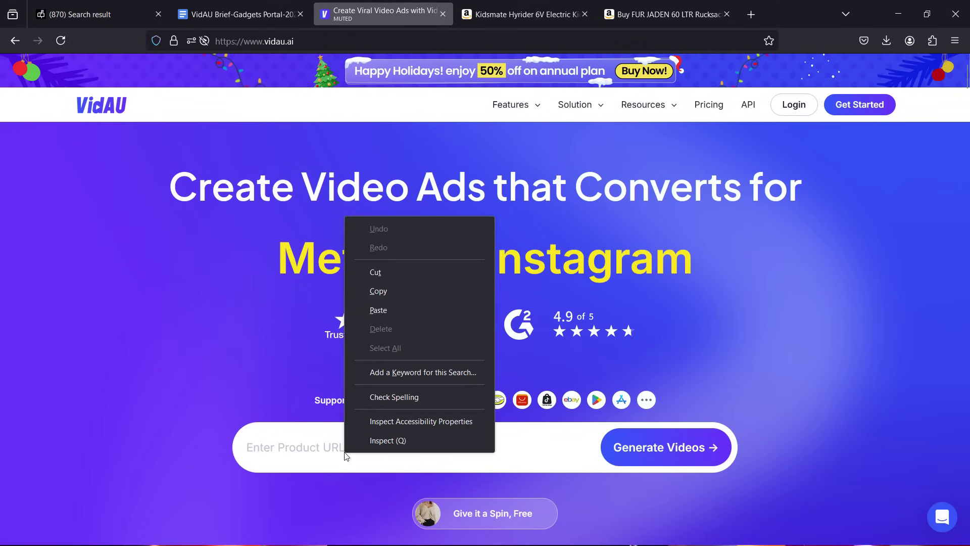
{"action": "left_click", "coordinate": [386, 310]}
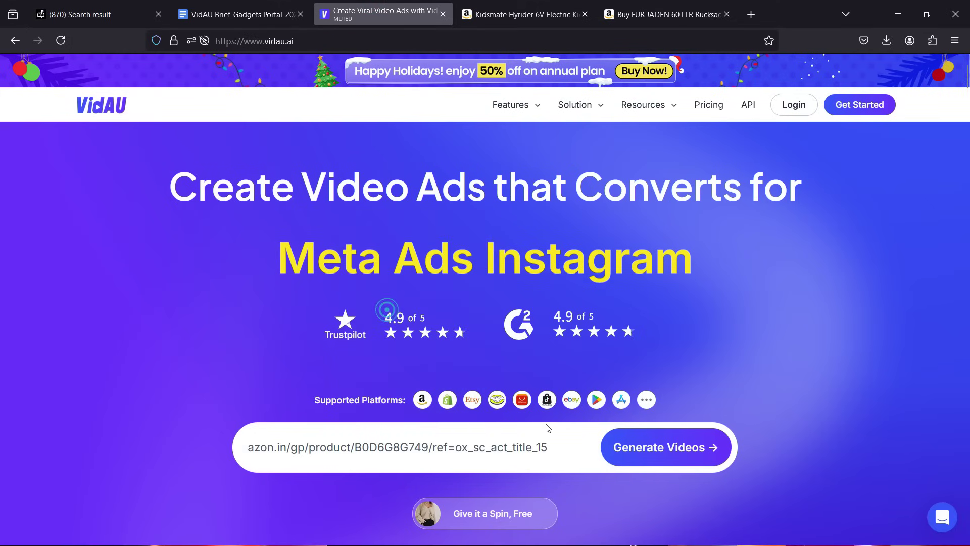
{"action": "left_click", "coordinate": [637, 443]}
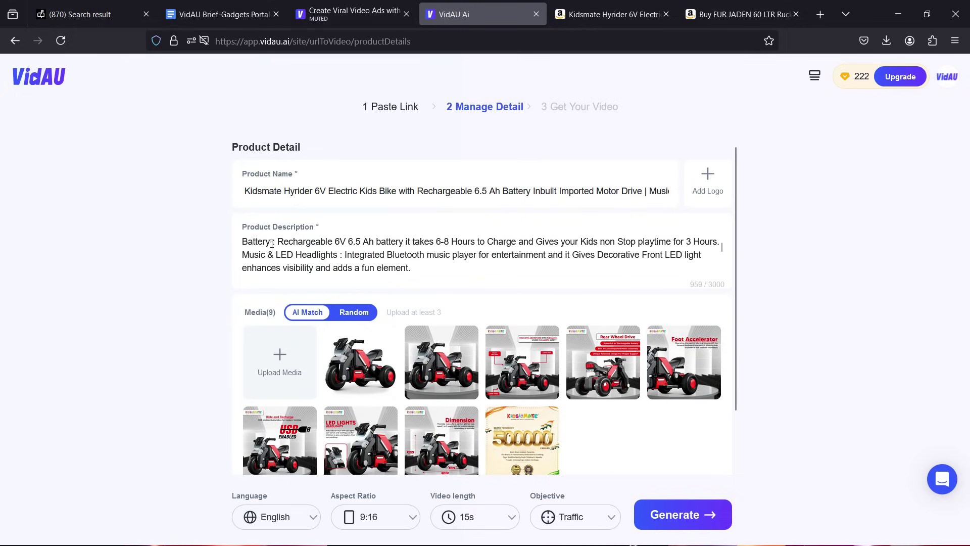
Step: Check the video settings, keeping English language and 9:16 aspect ratio
{"action": "scroll", "coordinate": [712, 237], "scroll_direction": "down", "scroll_amount": 5}
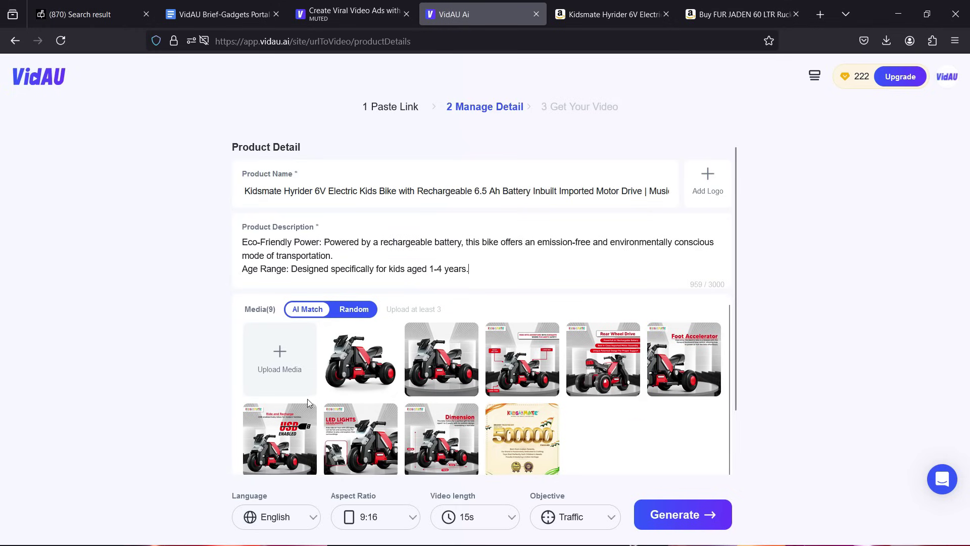
{"action": "left_click", "coordinate": [271, 519]}
{"action": "scroll", "coordinate": [303, 434], "scroll_direction": "down", "scroll_amount": 2}
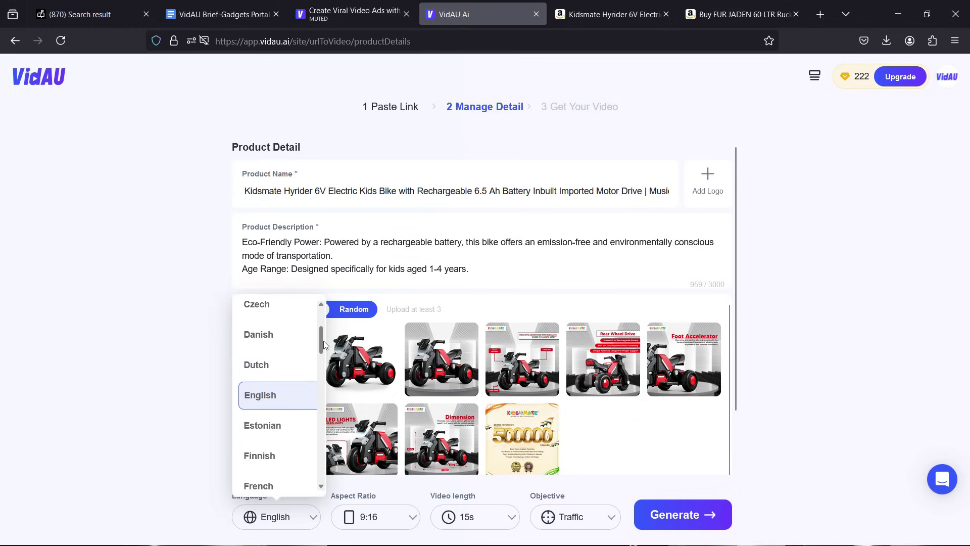
{"action": "left_click_drag", "start_coordinate": [321, 342], "coordinate": [322, 461]}
{"action": "left_click", "coordinate": [408, 527]}
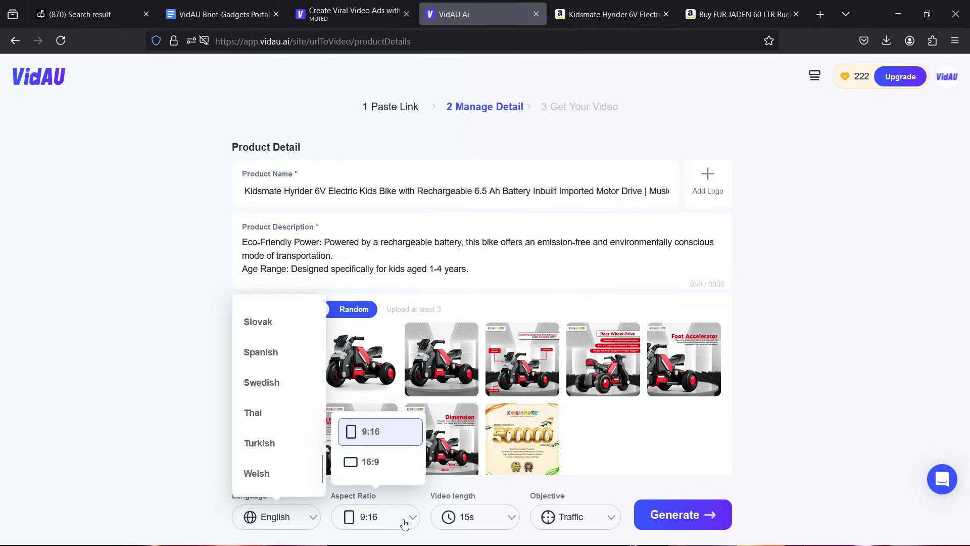
Step: Set video length to 30s and objective to Product sales, then generate the previews
{"action": "left_click", "coordinate": [470, 518]}
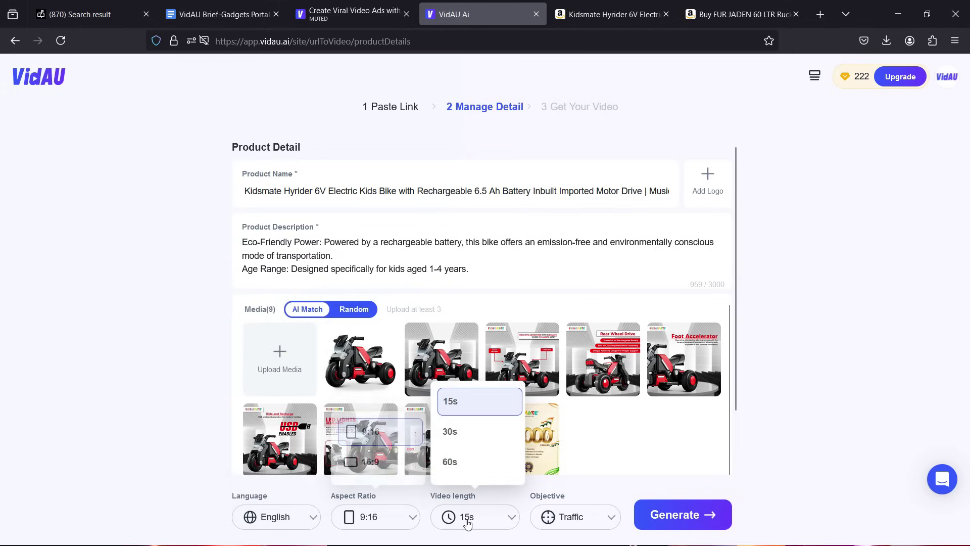
{"action": "left_click", "coordinate": [472, 439]}
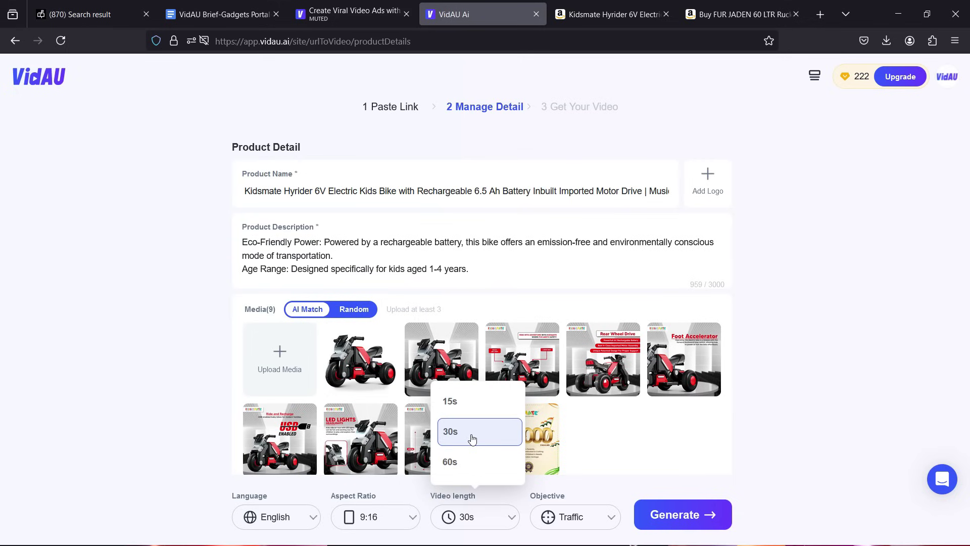
{"action": "left_click", "coordinate": [599, 521]}
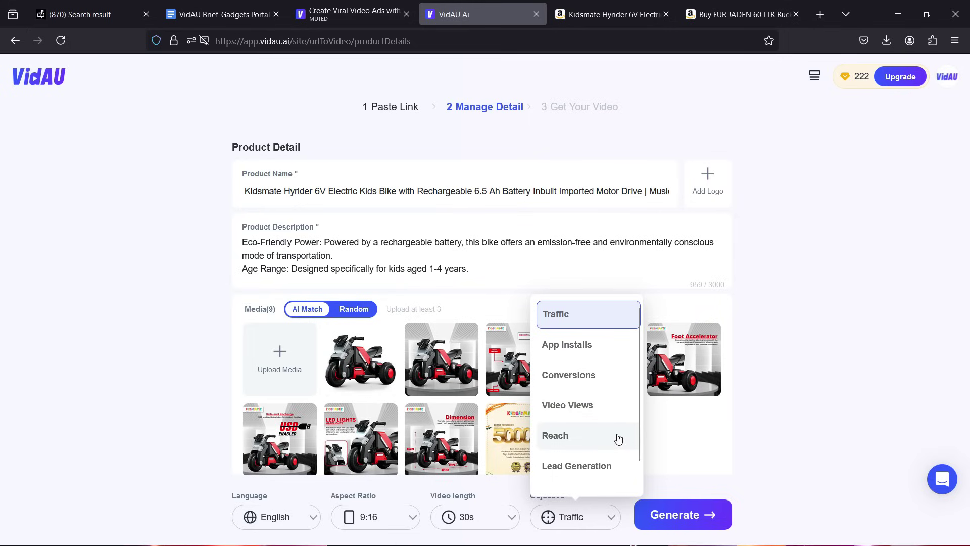
{"action": "scroll", "coordinate": [632, 470], "scroll_direction": "down", "scroll_amount": 1}
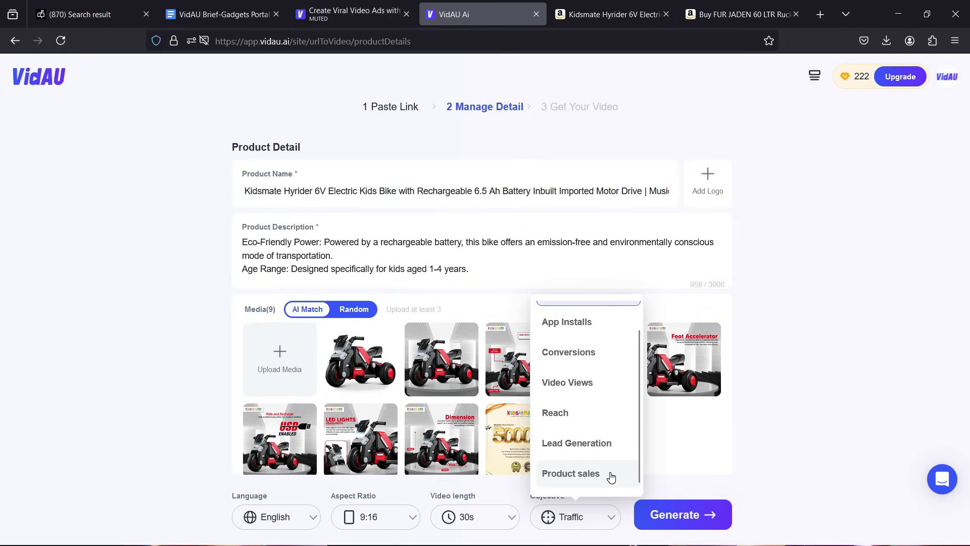
{"action": "left_click", "coordinate": [612, 475]}
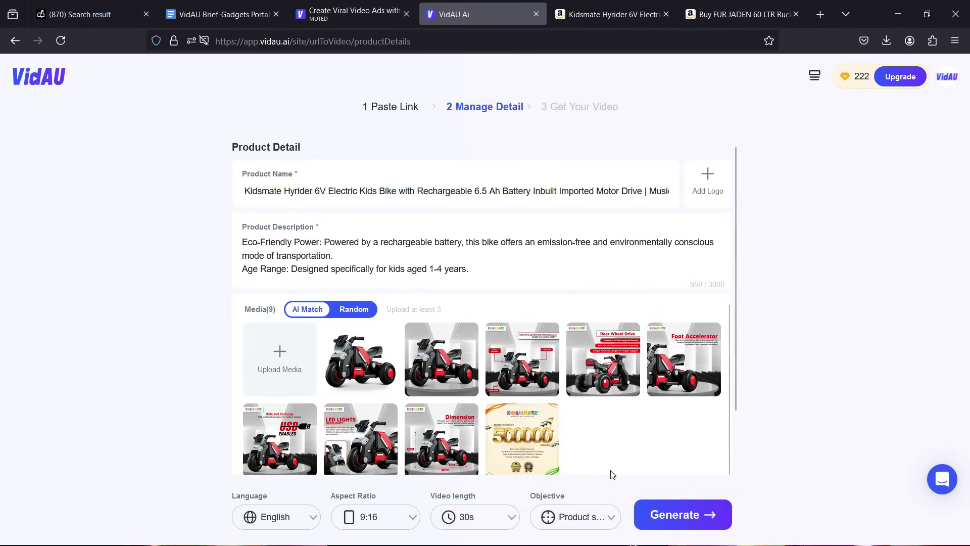
{"action": "left_click", "coordinate": [673, 514]}
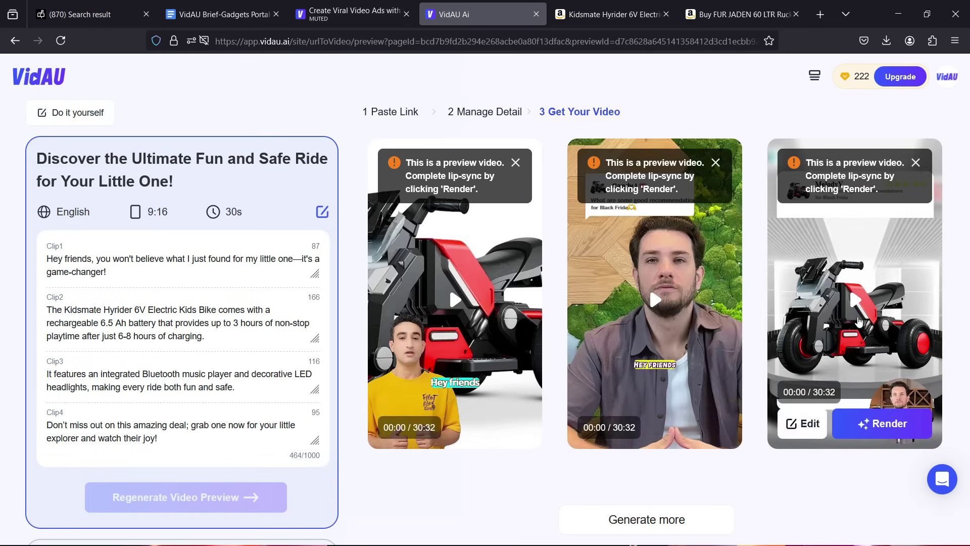
Step: Play each of the three Kidsmate bike previews, then open the first one in the editor
{"action": "scroll", "coordinate": [296, 367], "scroll_direction": "down", "scroll_amount": 5}
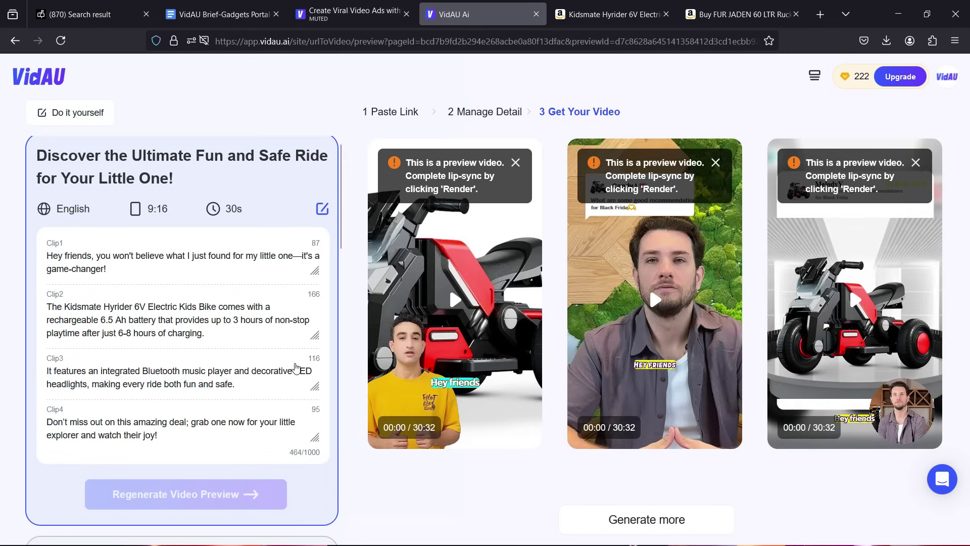
{"action": "scroll", "coordinate": [296, 366], "scroll_direction": "down", "scroll_amount": 2}
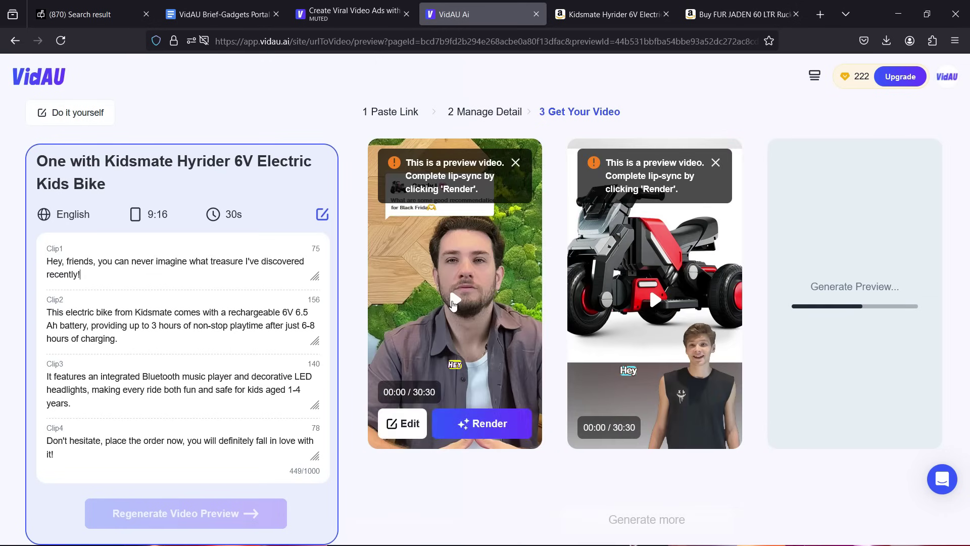
{"action": "left_click", "coordinate": [454, 301]}
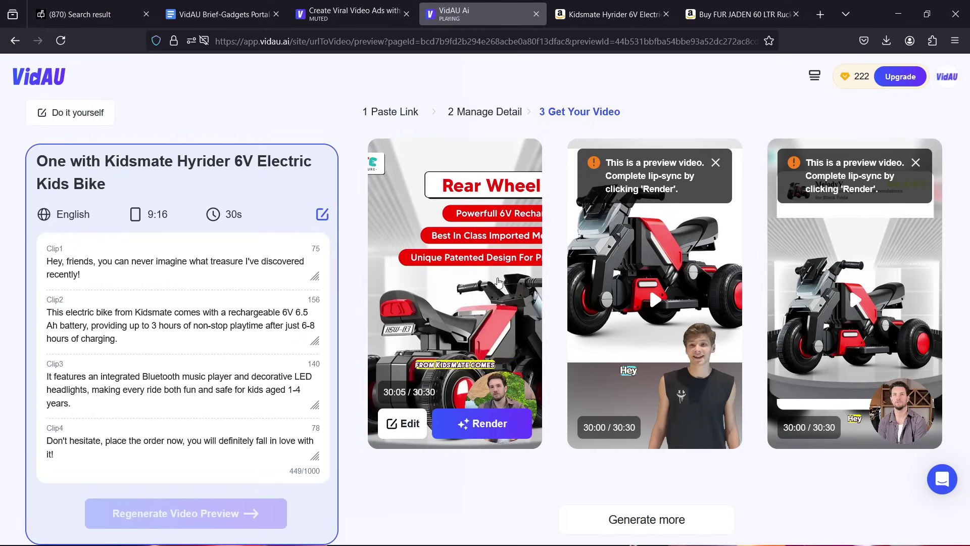
{"action": "left_click", "coordinate": [649, 301]}
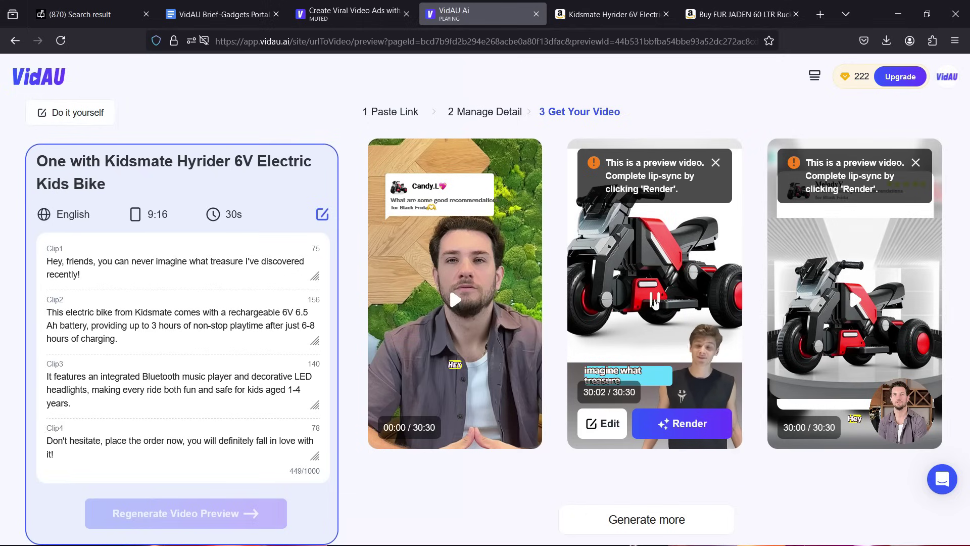
{"action": "left_click", "coordinate": [854, 300]}
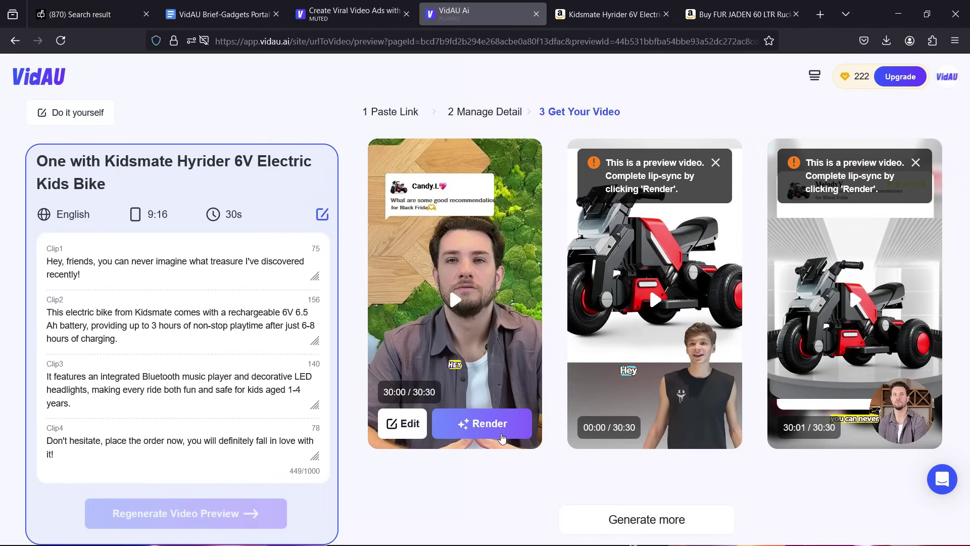
{"action": "left_click", "coordinate": [402, 424]}
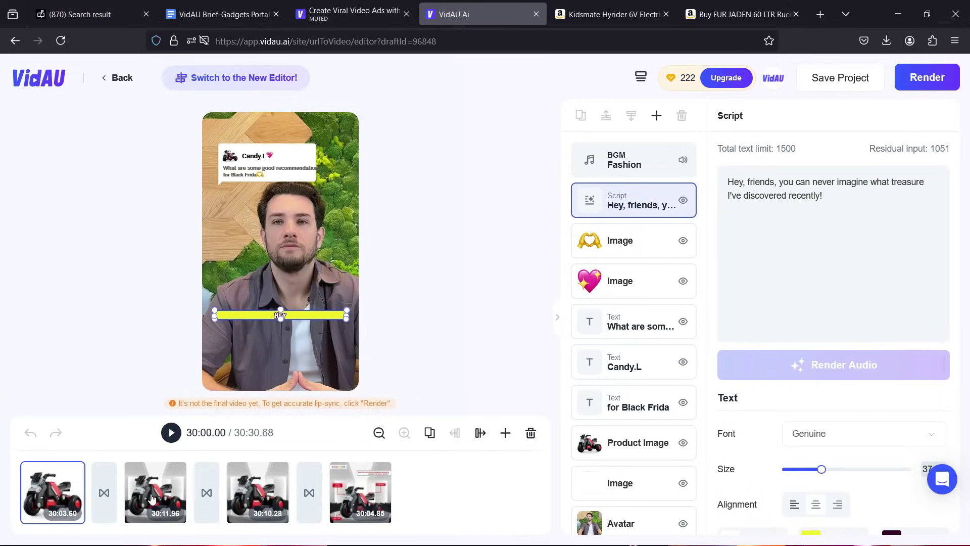
Step: Preview the transition effects between the first two clips
{"action": "left_click", "coordinate": [105, 492]}
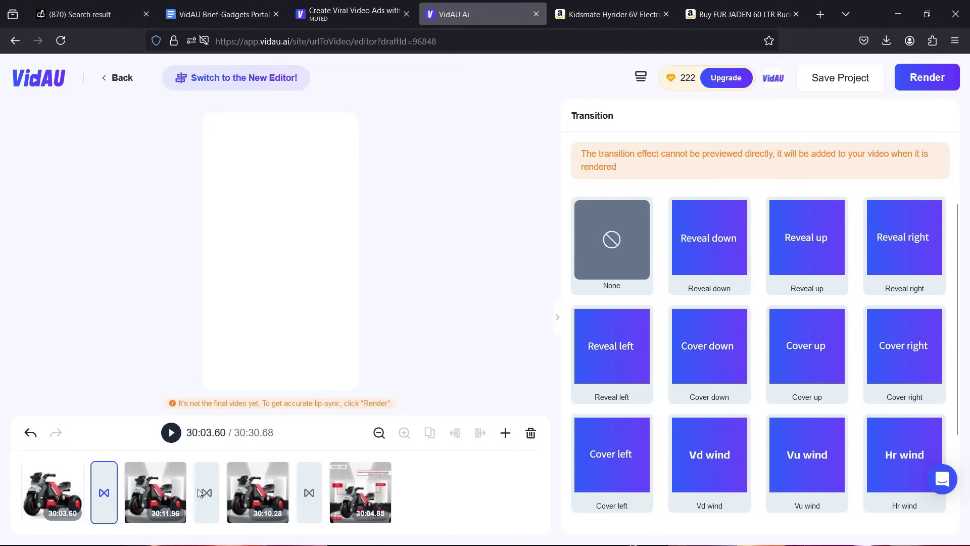
{"action": "mouse_move", "coordinate": [821, 250]}
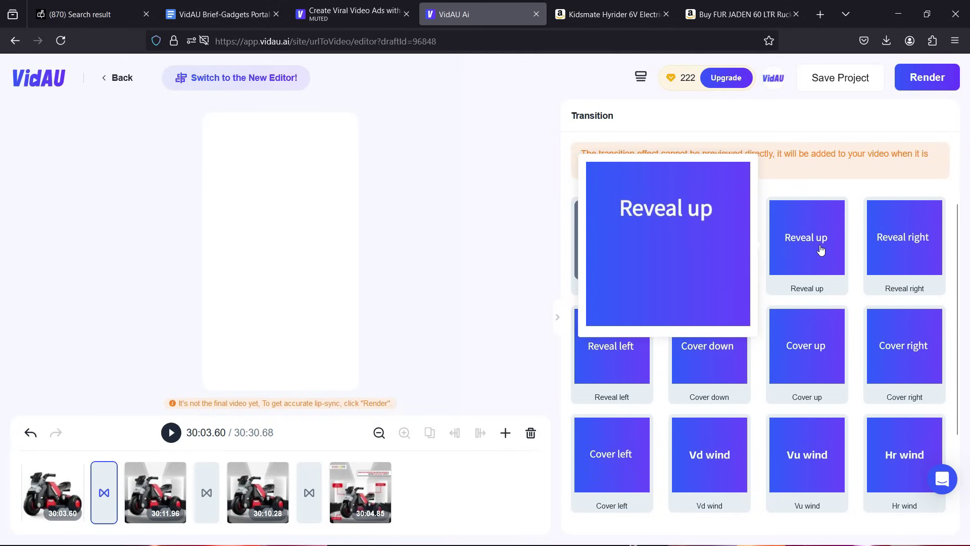
{"action": "mouse_move", "coordinate": [809, 359]}
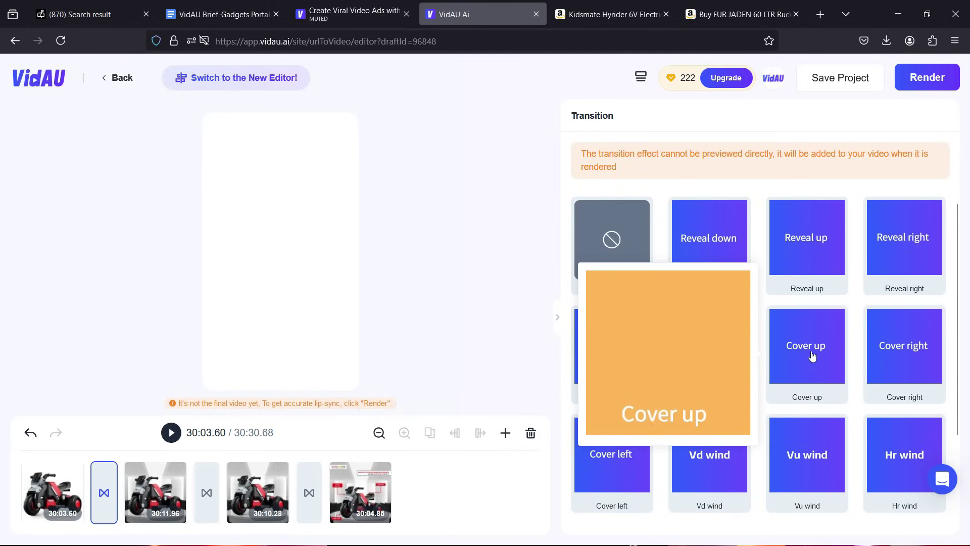
Step: Move the 30:04.85 clip from last to second, ahead of the 11.96 and 10.28 clips
{"action": "left_click", "coordinate": [409, 488]}
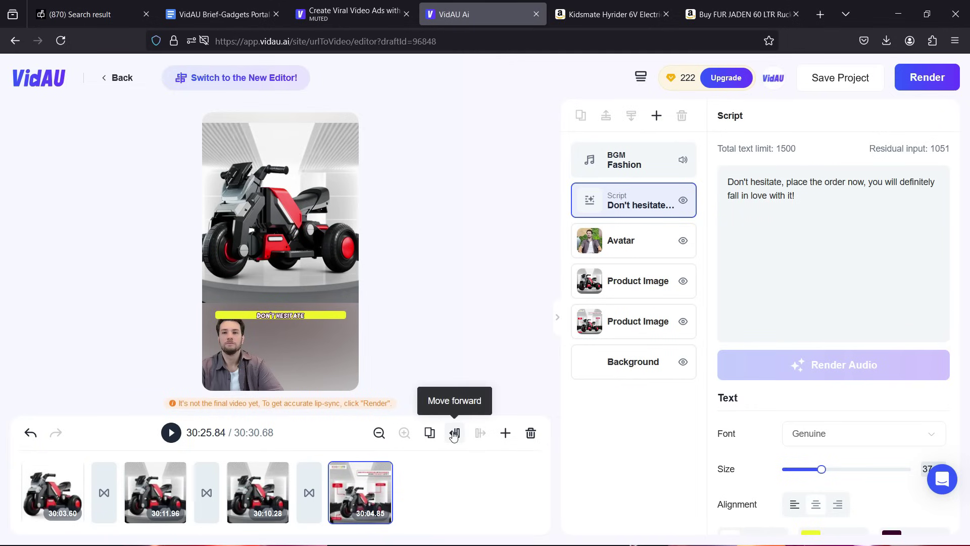
{"action": "left_click", "coordinate": [454, 434]}
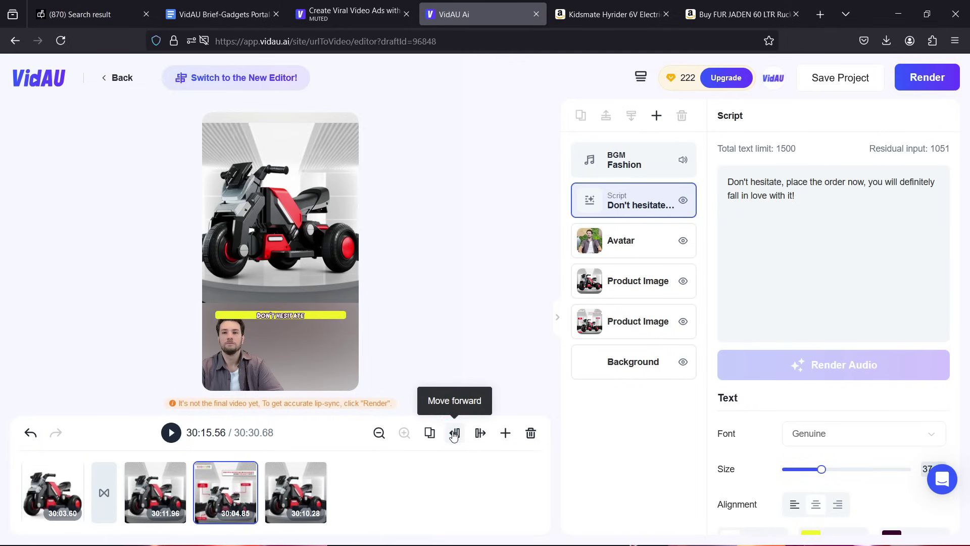
{"action": "left_click", "coordinate": [454, 434]}
{"action": "left_click", "coordinate": [505, 434]}
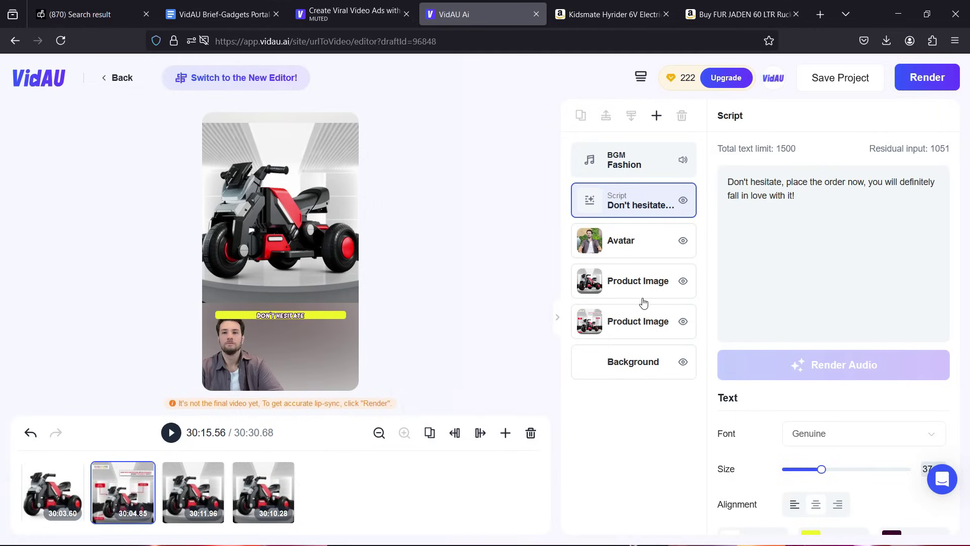
Step: Try Island Beat and ignorance, choose Like a Loop Machine as BGM, and render the video
{"action": "left_click", "coordinate": [637, 167]}
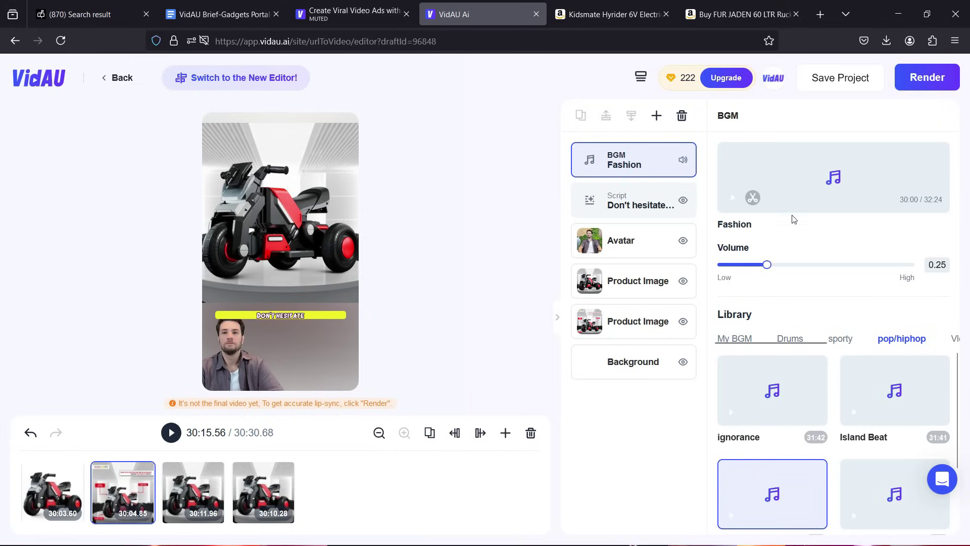
{"action": "left_click", "coordinate": [877, 401]}
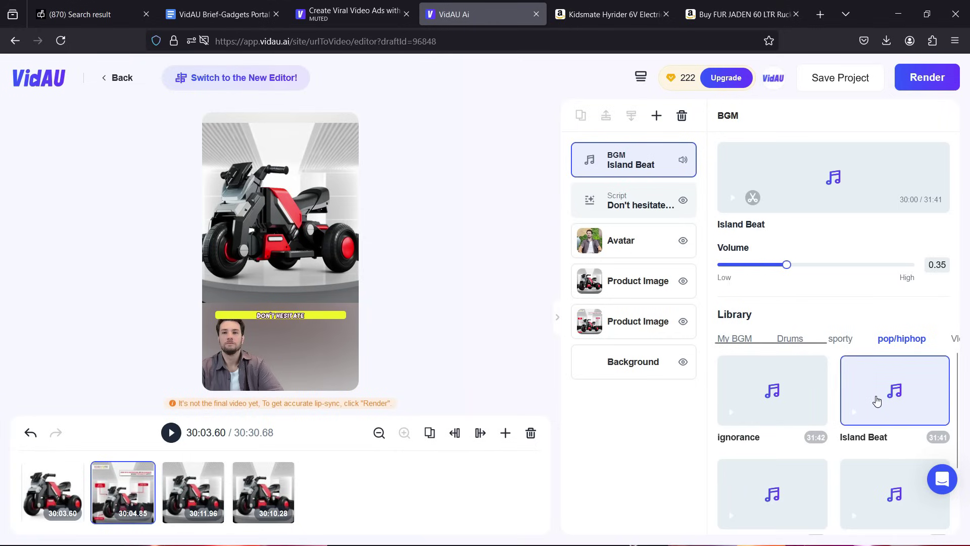
{"action": "left_click", "coordinate": [795, 394]}
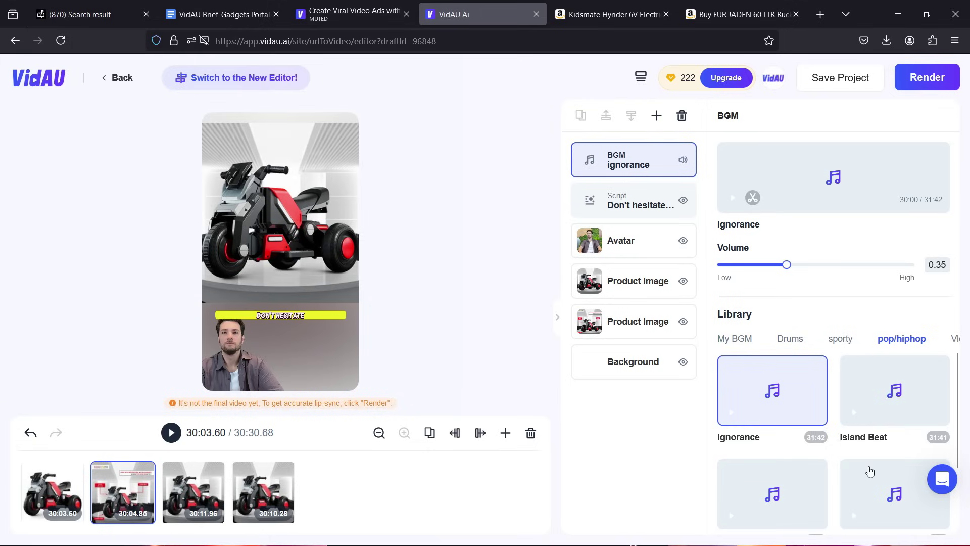
{"action": "scroll", "coordinate": [870, 471], "scroll_direction": "down", "scroll_amount": 4}
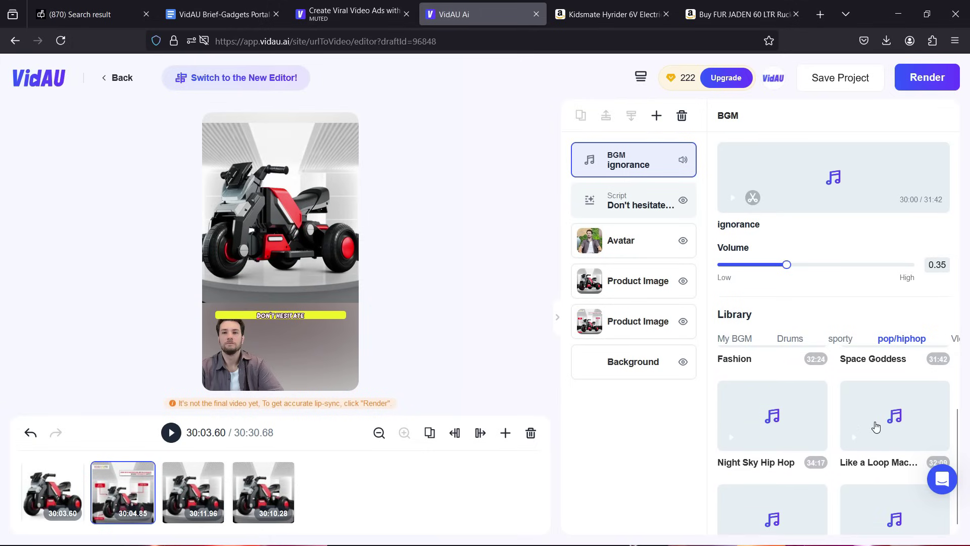
{"action": "left_click", "coordinate": [877, 427]}
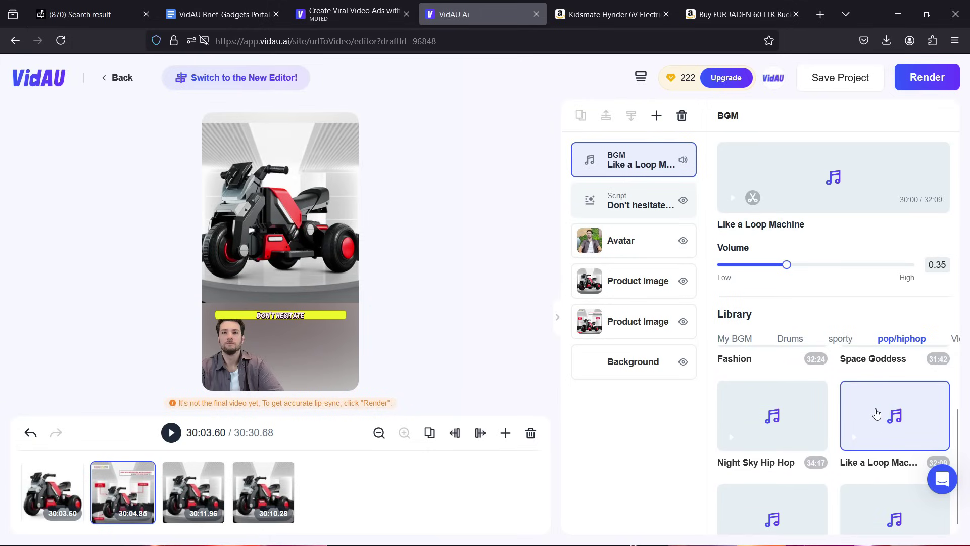
{"action": "left_click", "coordinate": [935, 84]}
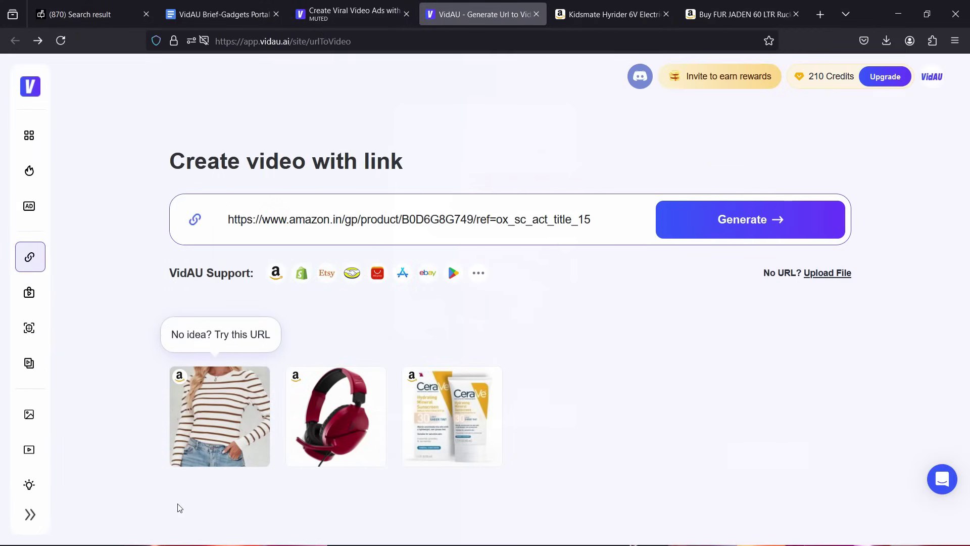
Step: Open Description to Video from the expanded sidebar, focus Product Description and enable Viral hooks
{"action": "left_click", "coordinate": [30, 514]}
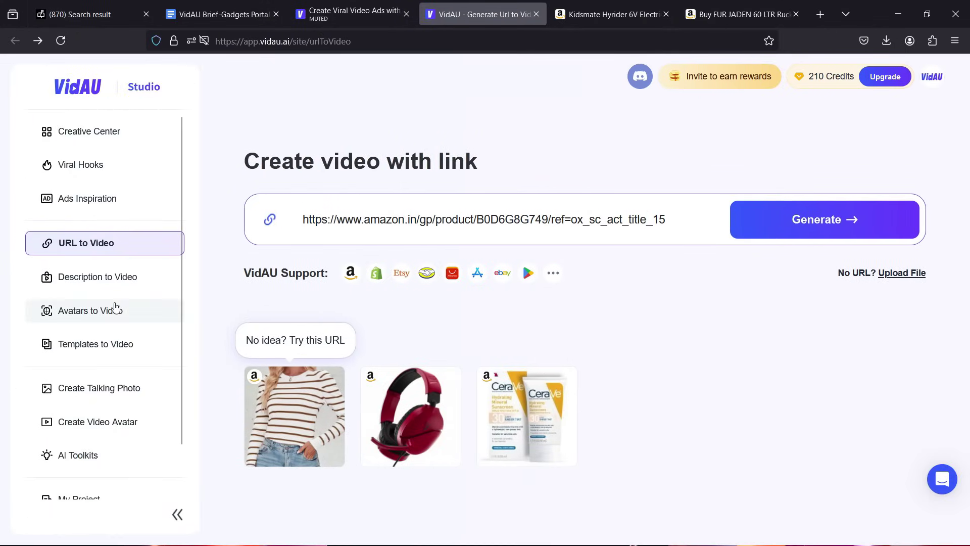
{"action": "left_click", "coordinate": [106, 279]}
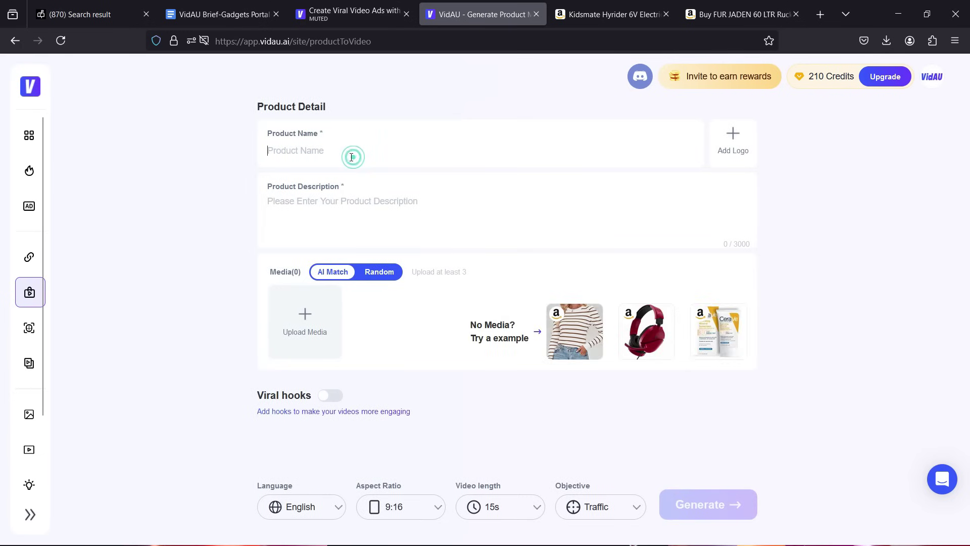
{"action": "left_click", "coordinate": [345, 201]}
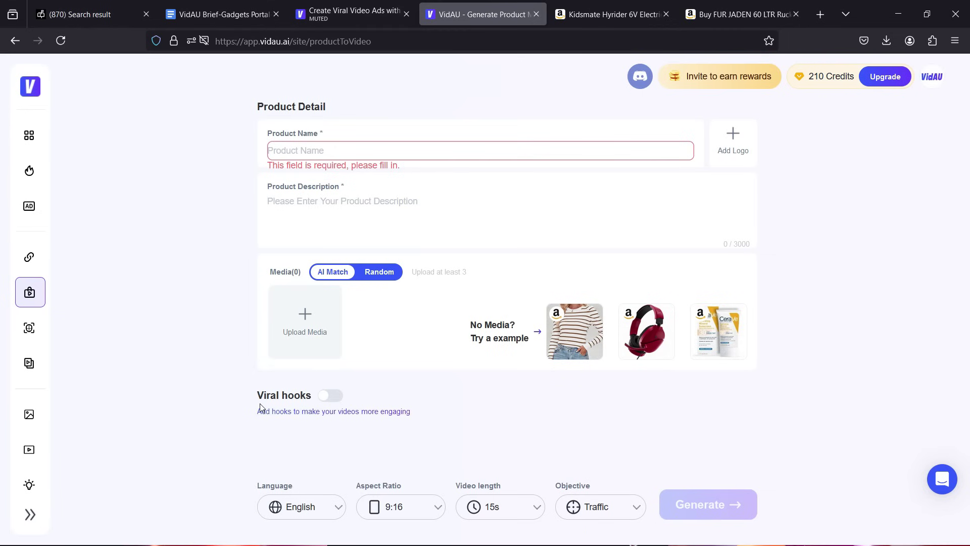
{"action": "left_click", "coordinate": [330, 395]}
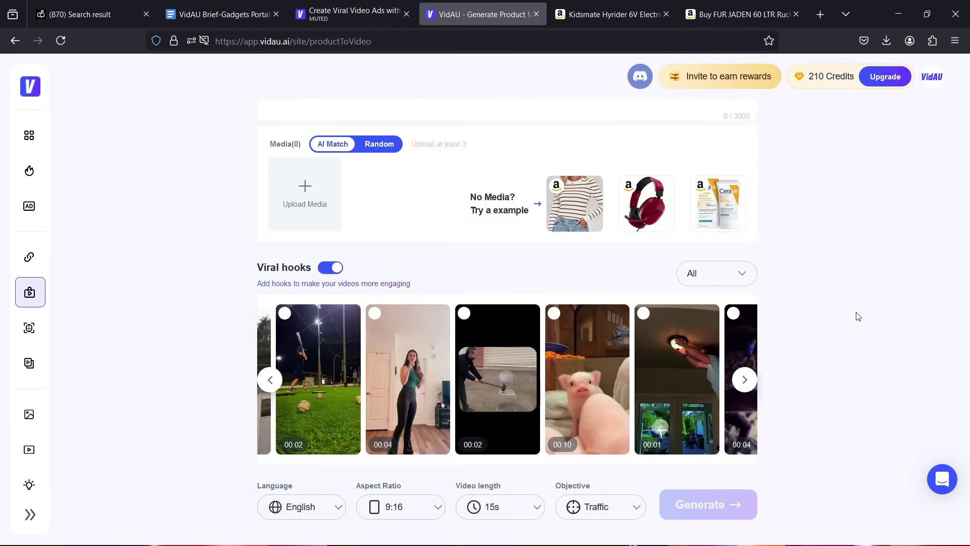
Step: In Avatars to Video, look at the Video Avatar and Talking Photo creators, then return to the avatar library
{"action": "left_click", "coordinate": [29, 328]}
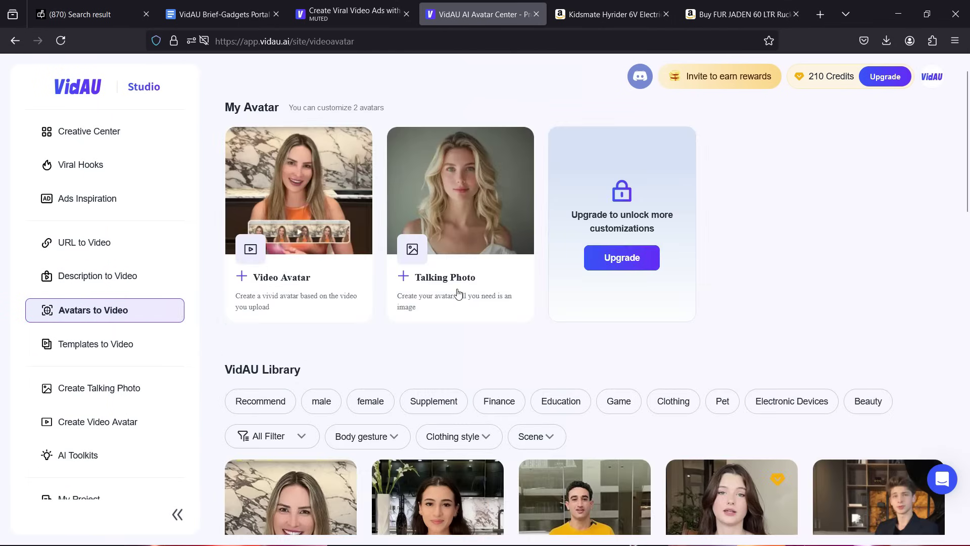
{"action": "left_click", "coordinate": [256, 256]}
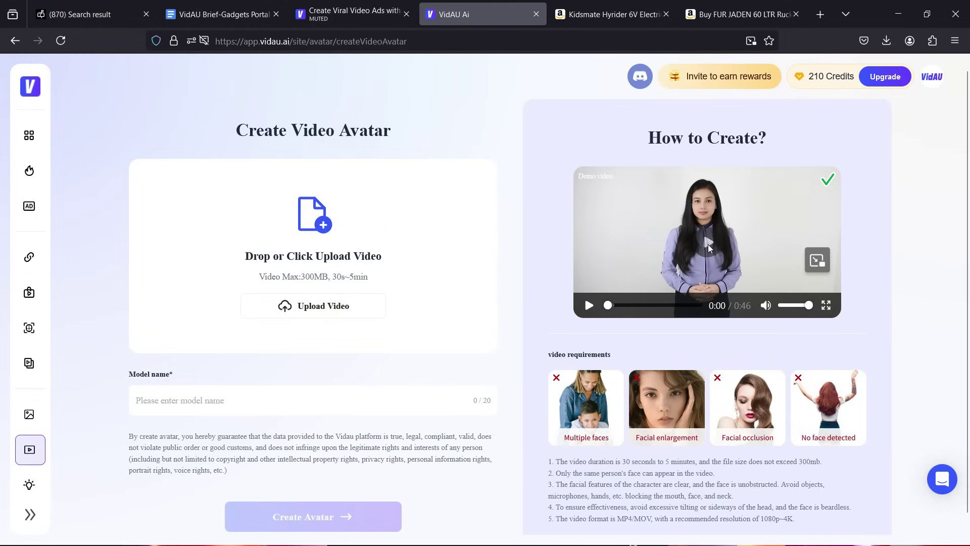
{"action": "key", "text": "alt+Left"}
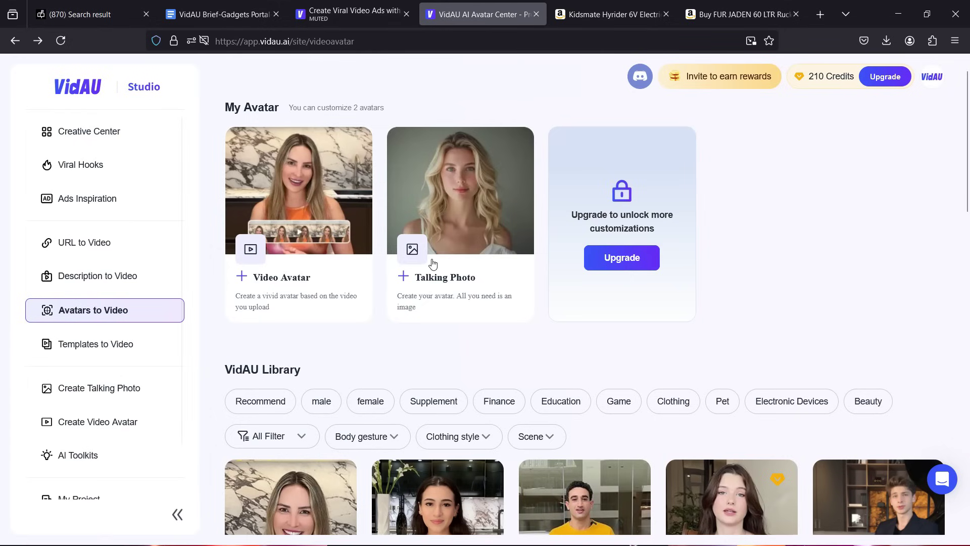
{"action": "left_click", "coordinate": [410, 248]}
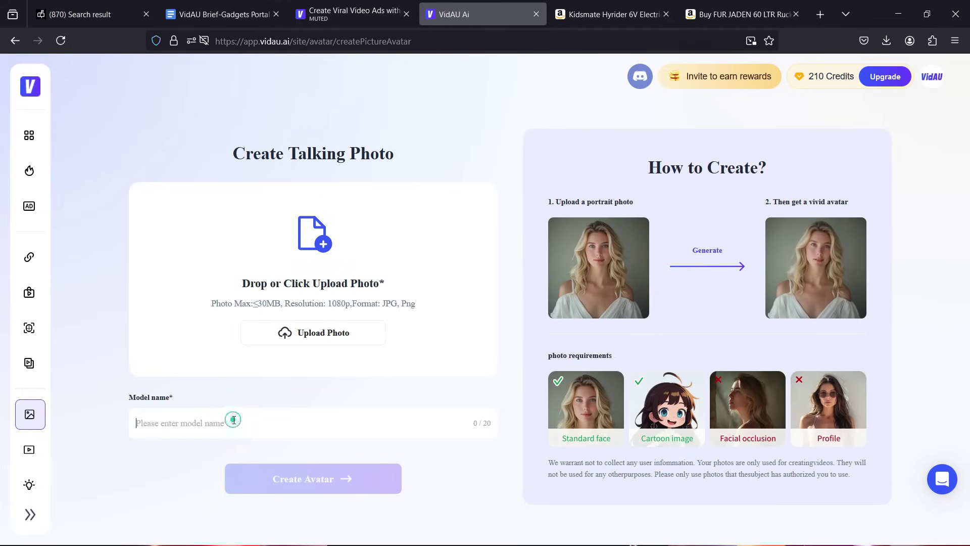
{"action": "left_click", "coordinate": [15, 43]}
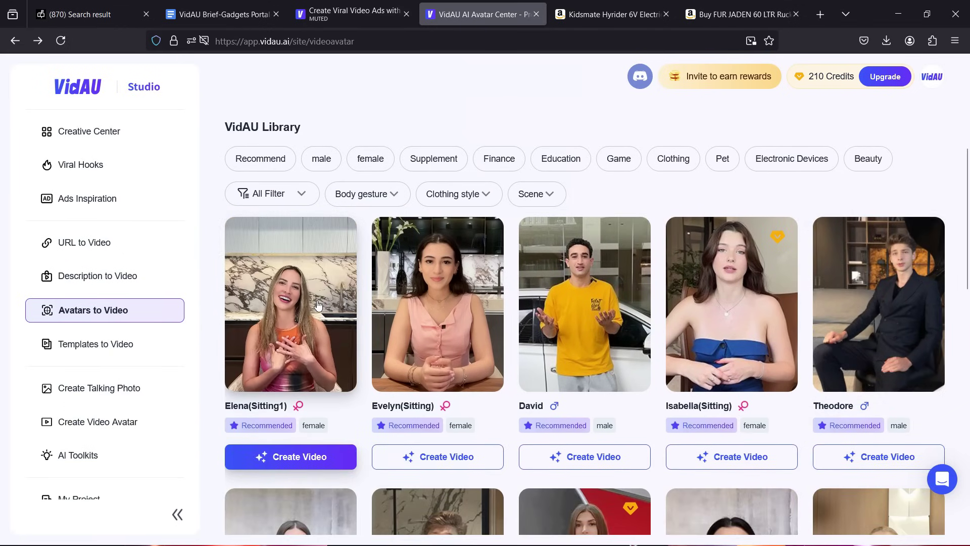
Step: Scroll through the VidAU Library grid of ready-made avatars
{"action": "scroll", "coordinate": [589, 270], "scroll_direction": "down", "scroll_amount": 1}
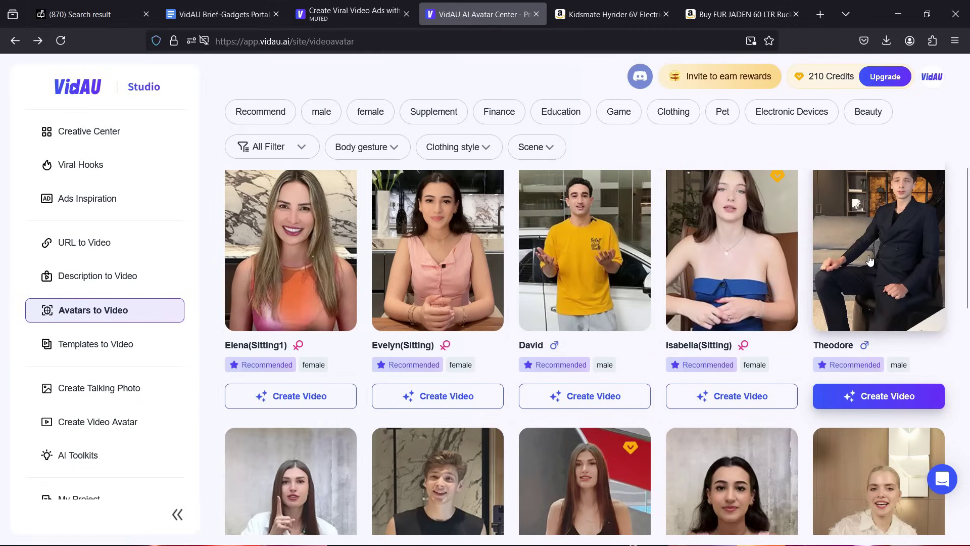
{"action": "scroll", "coordinate": [870, 260], "scroll_direction": "down", "scroll_amount": 3}
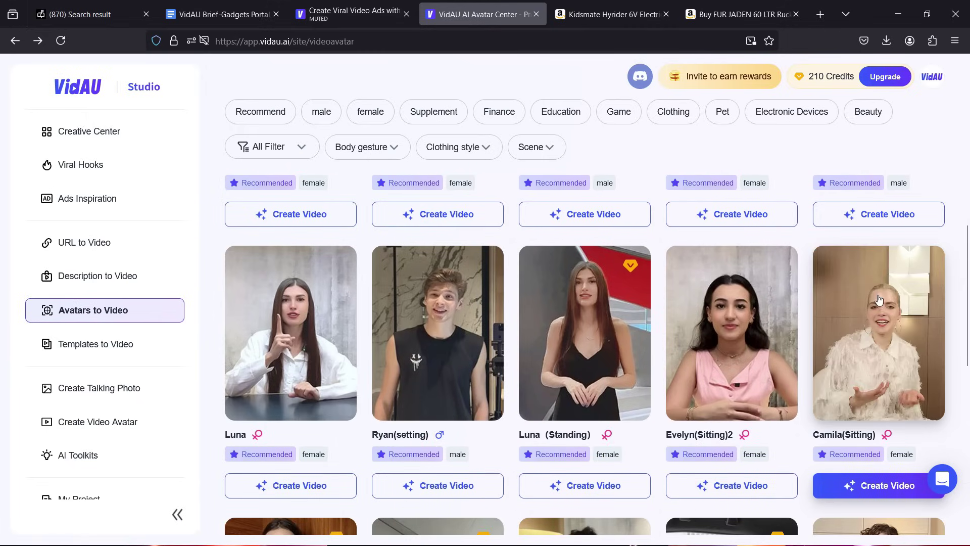
{"action": "scroll", "coordinate": [897, 318], "scroll_direction": "down", "scroll_amount": 5}
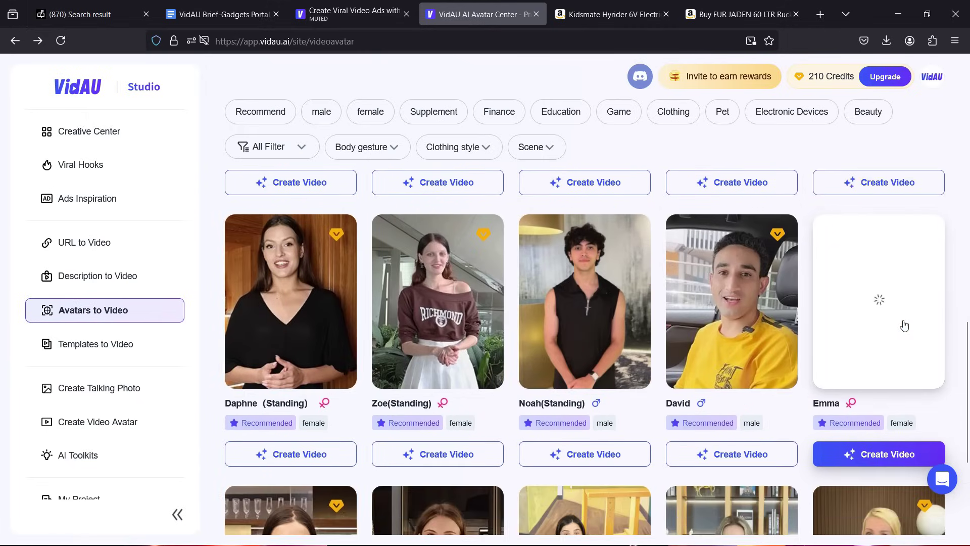
{"action": "scroll", "coordinate": [904, 325], "scroll_direction": "down", "scroll_amount": 3}
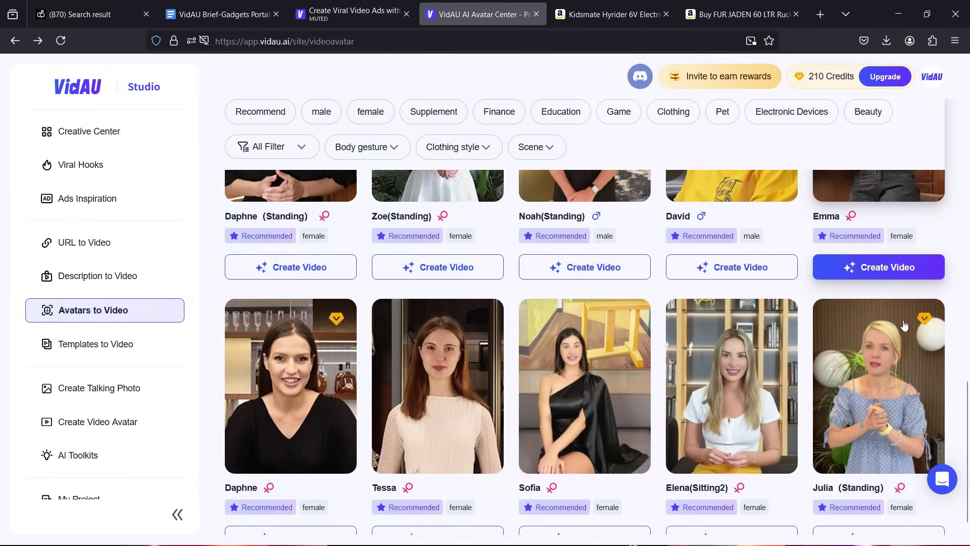
{"action": "scroll", "coordinate": [904, 325], "scroll_direction": "down", "scroll_amount": 6}
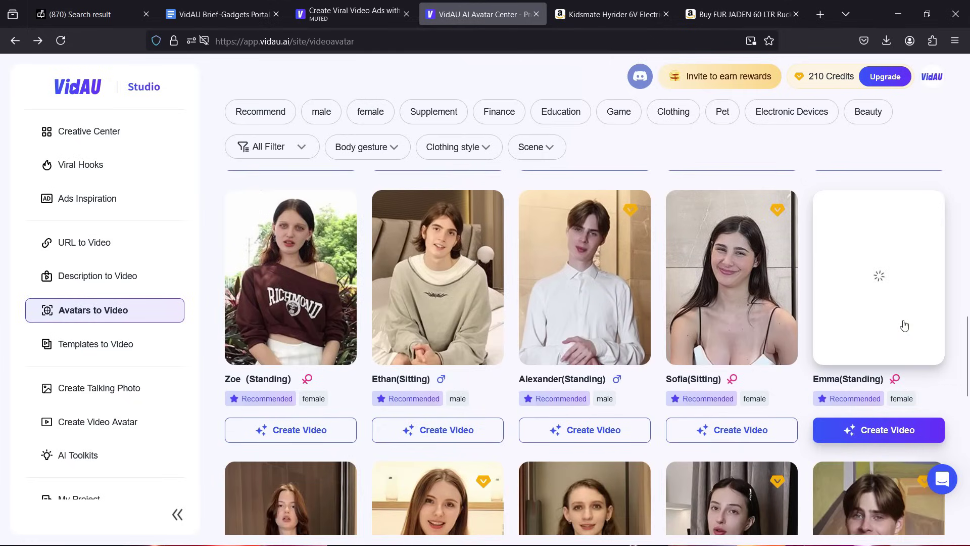
{"action": "scroll", "coordinate": [904, 325], "scroll_direction": "down", "scroll_amount": 4}
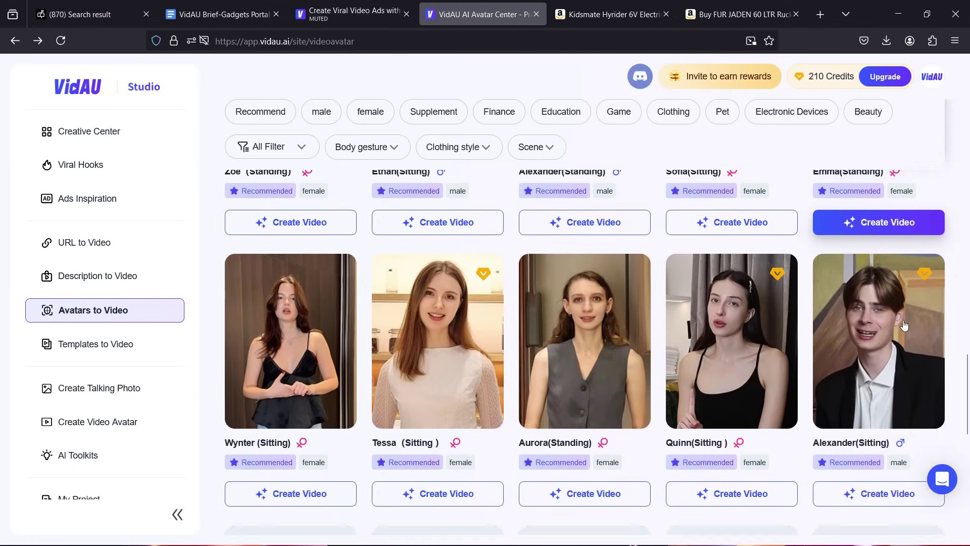
{"action": "scroll", "coordinate": [904, 325], "scroll_direction": "down", "scroll_amount": 3}
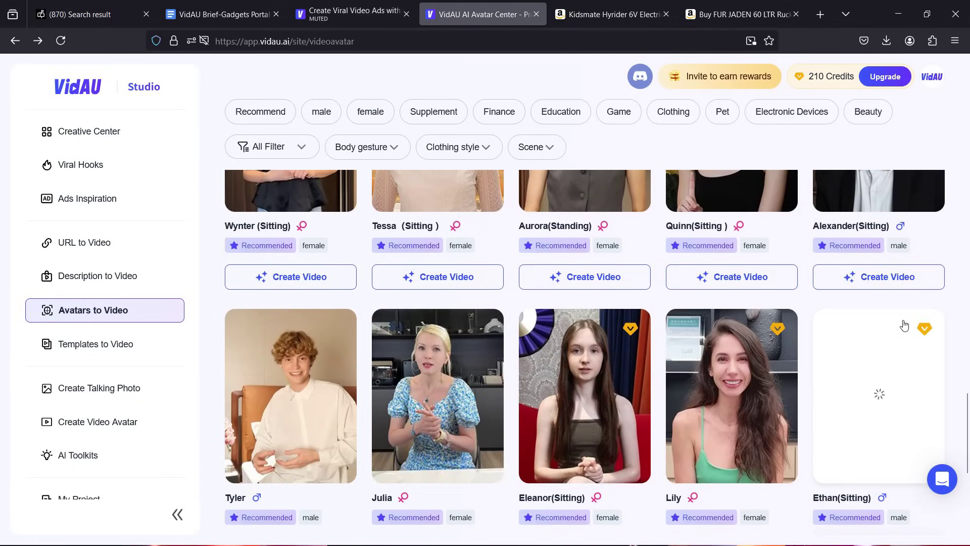
{"action": "scroll", "coordinate": [904, 325], "scroll_direction": "up", "scroll_amount": 15}
Step: Start an Isabella (Sitting) avatar video in French with a square 1:1 format
{"action": "left_click", "coordinate": [438, 485]}
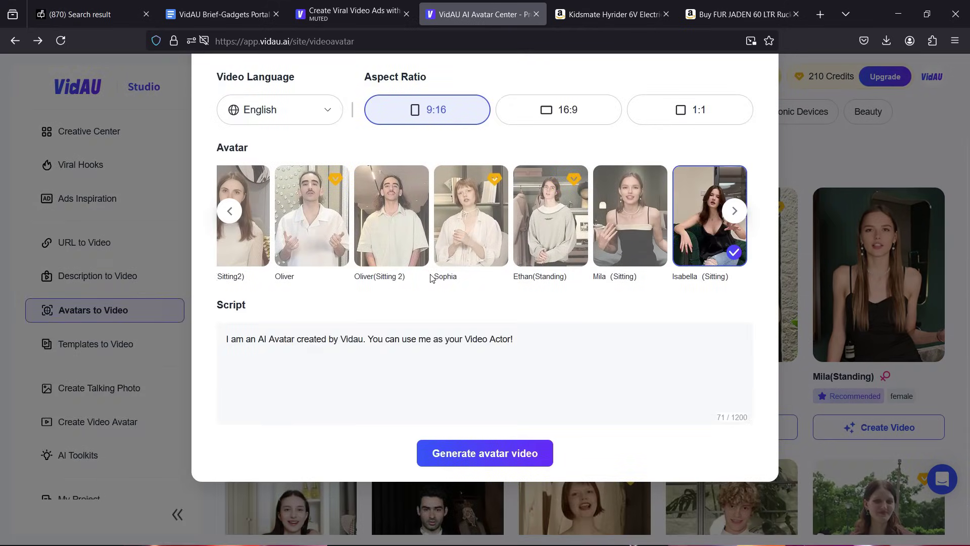
{"action": "left_click", "coordinate": [310, 107]}
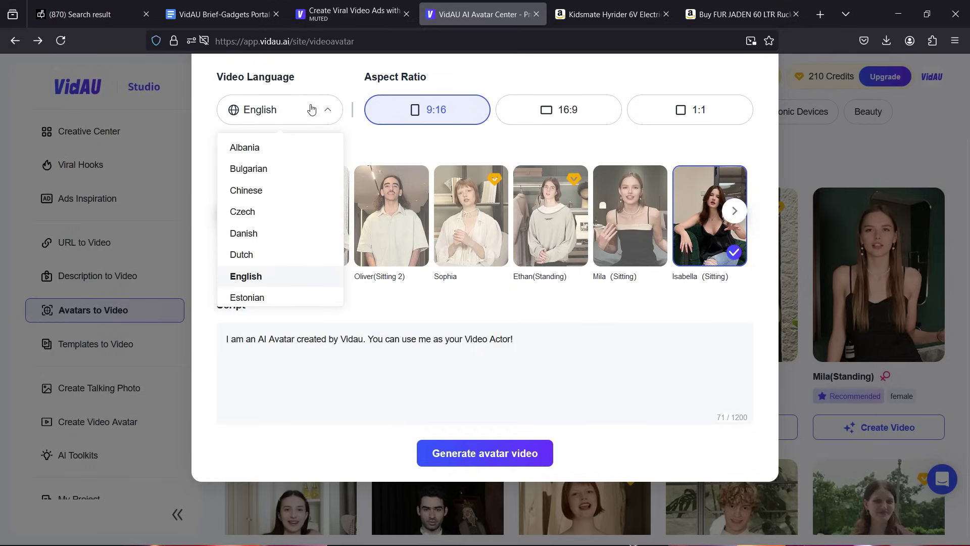
{"action": "scroll", "coordinate": [271, 161], "scroll_direction": "down", "scroll_amount": 3}
{"action": "left_click", "coordinate": [271, 162]}
{"action": "left_click", "coordinate": [701, 113]}
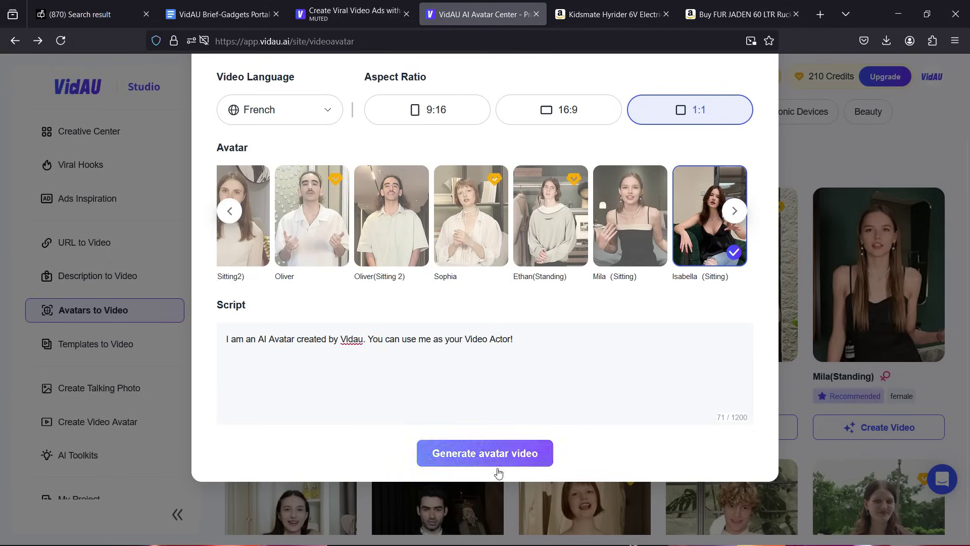
Step: Copy the Ergonomic Design paragraph from the FUR JADEN rucksack product page
{"action": "left_click", "coordinate": [757, 11]}
{"action": "left_click_drag", "start_coordinate": [564, 266], "coordinate": [677, 368]}
{"action": "right_click", "coordinate": [662, 353]}
{"action": "left_click", "coordinate": [676, 358]}
Step: Replace the script with the rucksack paragraph, generate the avatar video and play its preview
{"action": "left_click", "coordinate": [485, 11]}
{"action": "left_click_drag", "start_coordinate": [512, 387], "coordinate": [260, 347]}
{"action": "right_click", "coordinate": [263, 347]}
{"action": "left_click", "coordinate": [304, 164]}
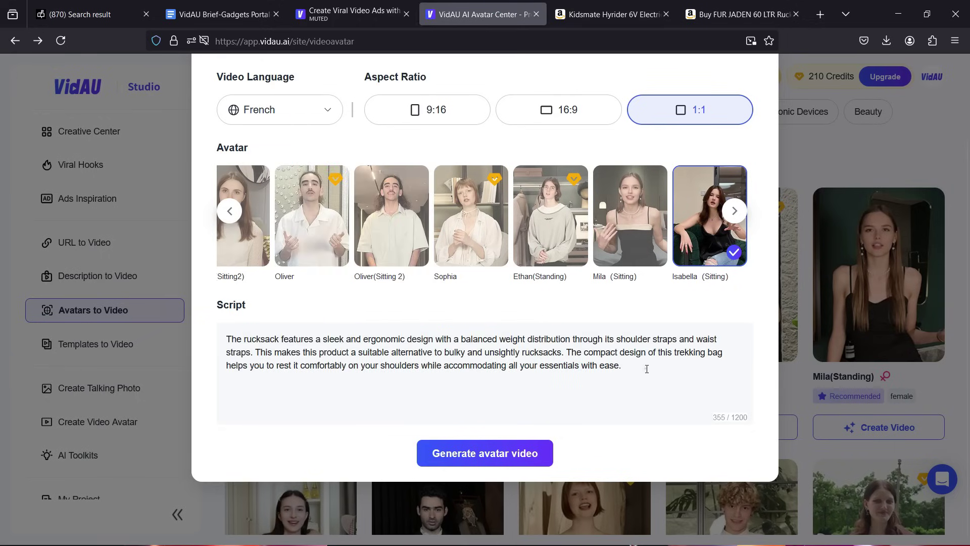
{"action": "left_click", "coordinate": [488, 454]}
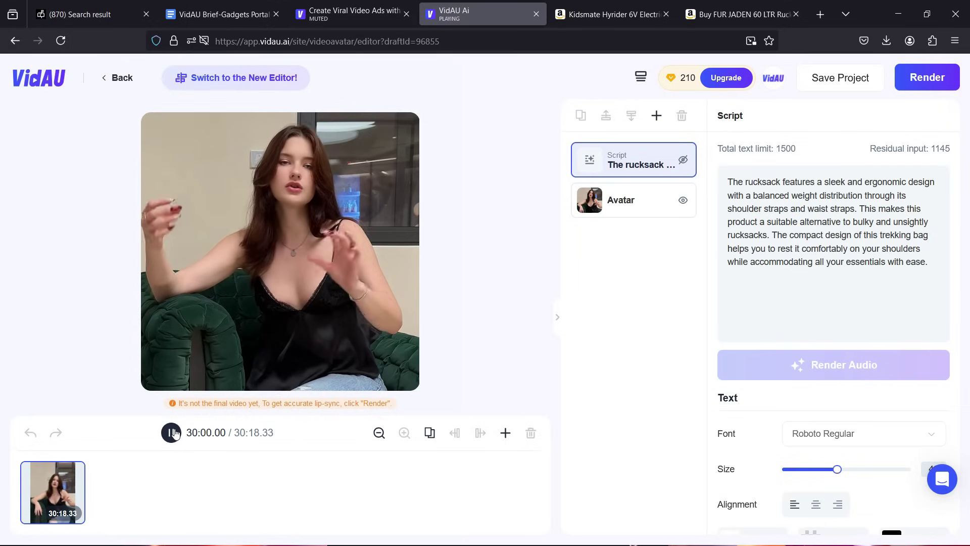
{"action": "left_click", "coordinate": [172, 433]}
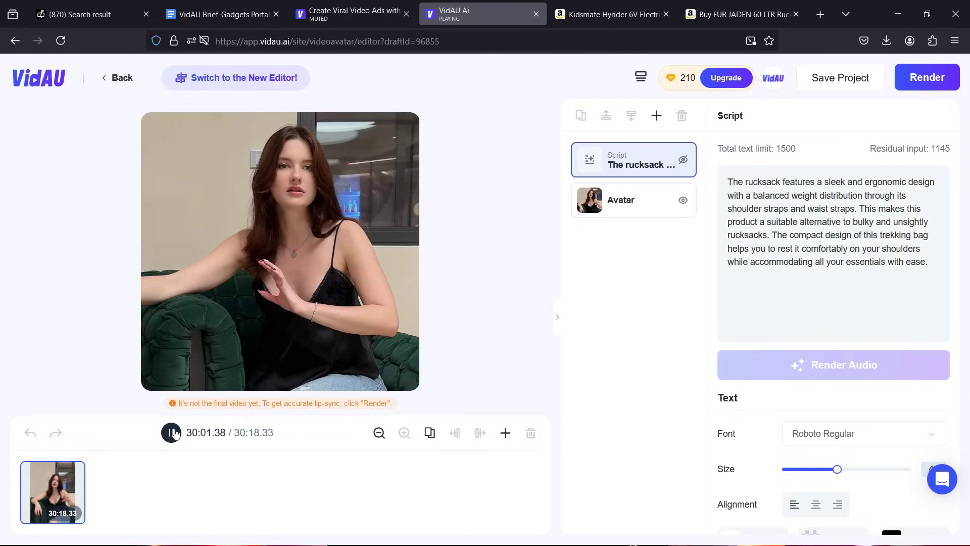
Step: Pause the preview and style the captions as white text with a black outline
{"action": "left_click", "coordinate": [171, 433]}
{"action": "scroll", "coordinate": [943, 405], "scroll_direction": "down", "scroll_amount": 4}
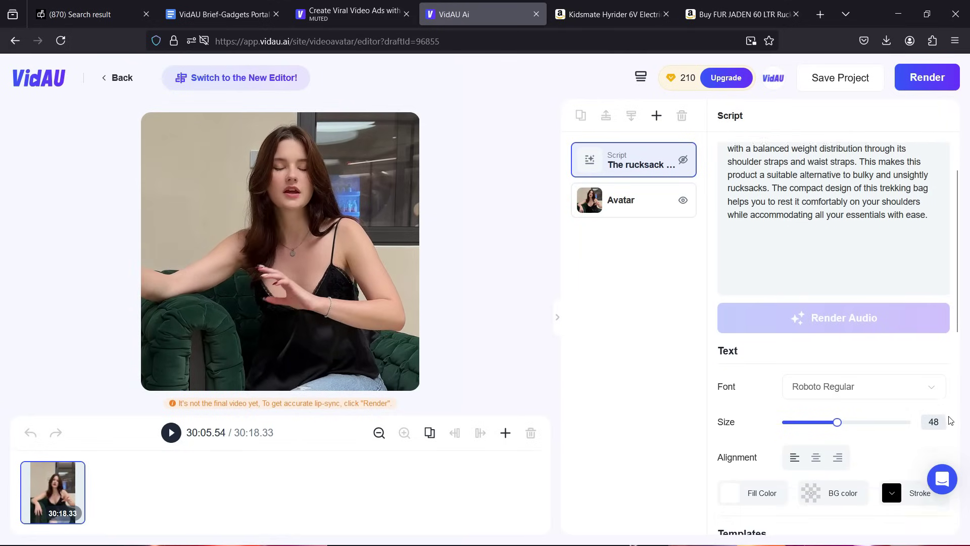
{"action": "scroll", "coordinate": [913, 394], "scroll_direction": "down", "scroll_amount": 1}
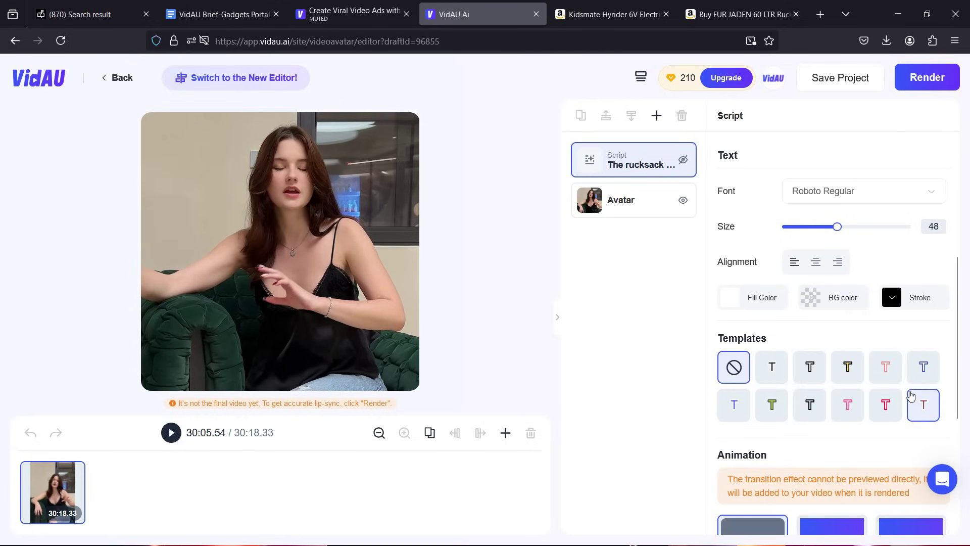
{"action": "left_click", "coordinate": [780, 371]}
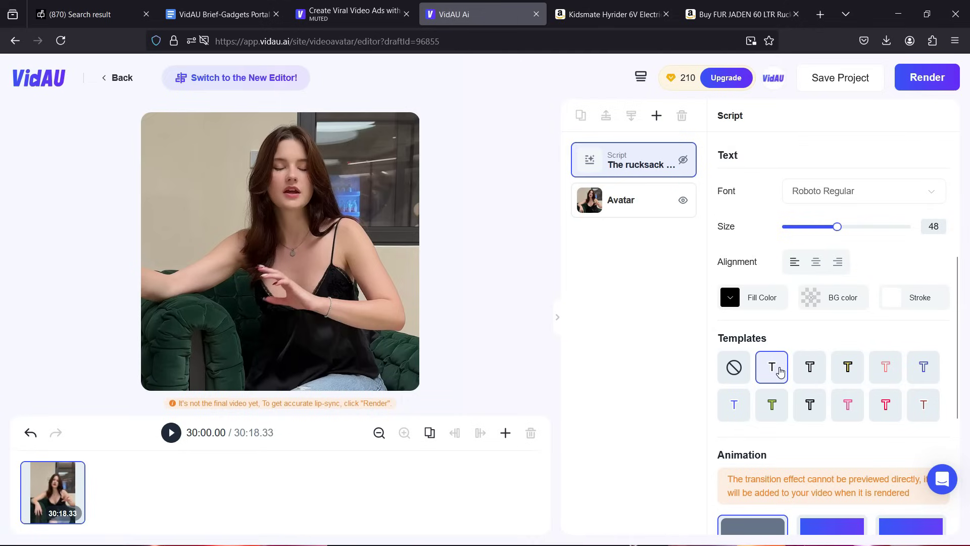
{"action": "left_click", "coordinate": [810, 371]}
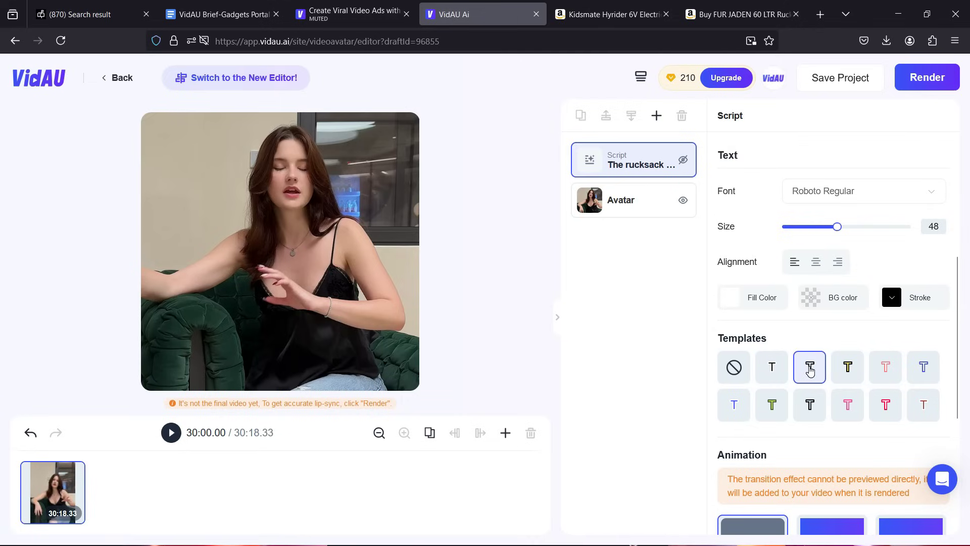
Step: Give the captions the Fade animation preset
{"action": "scroll", "coordinate": [843, 436], "scroll_direction": "down", "scroll_amount": 3}
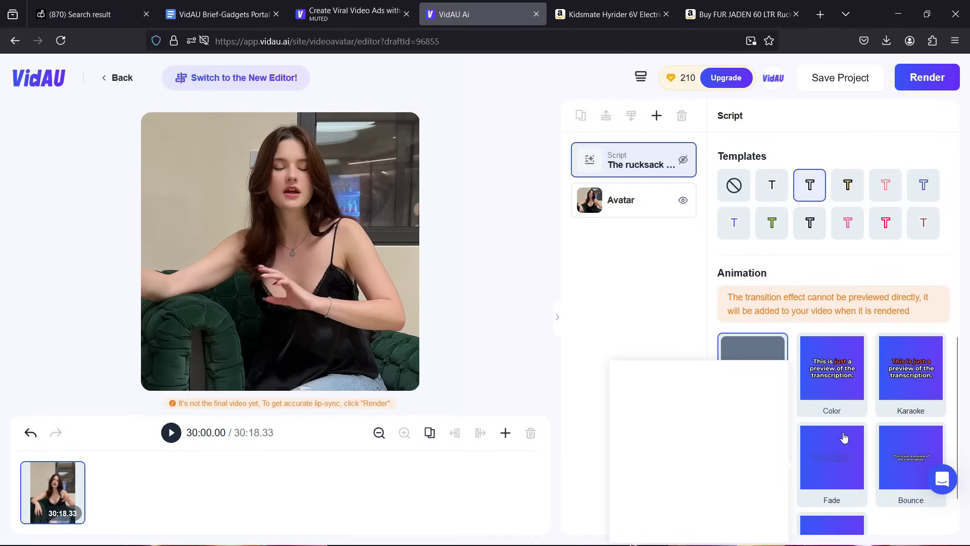
{"action": "mouse_move", "coordinate": [828, 455]}
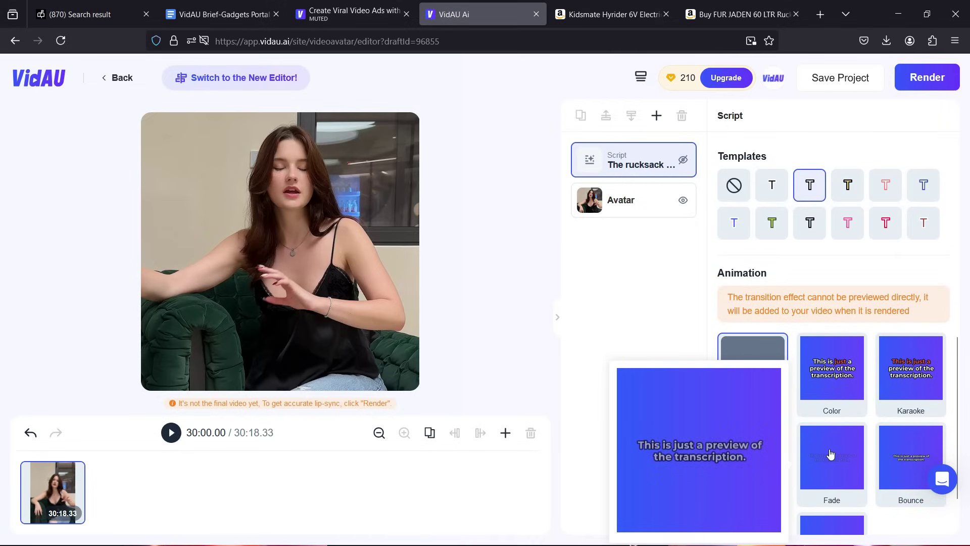
{"action": "scroll", "coordinate": [830, 453], "scroll_direction": "down", "scroll_amount": 1}
{"action": "mouse_move", "coordinate": [772, 480]}
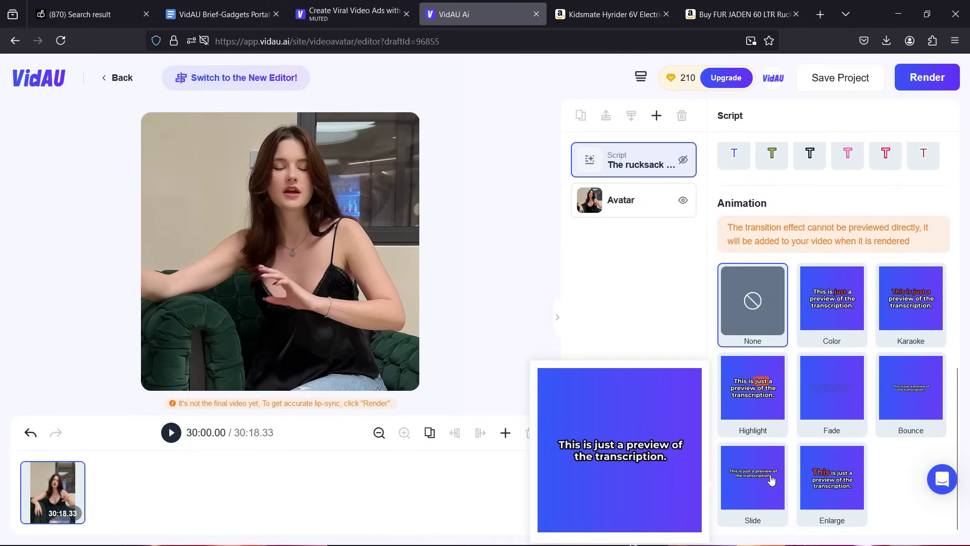
{"action": "left_click", "coordinate": [832, 387]}
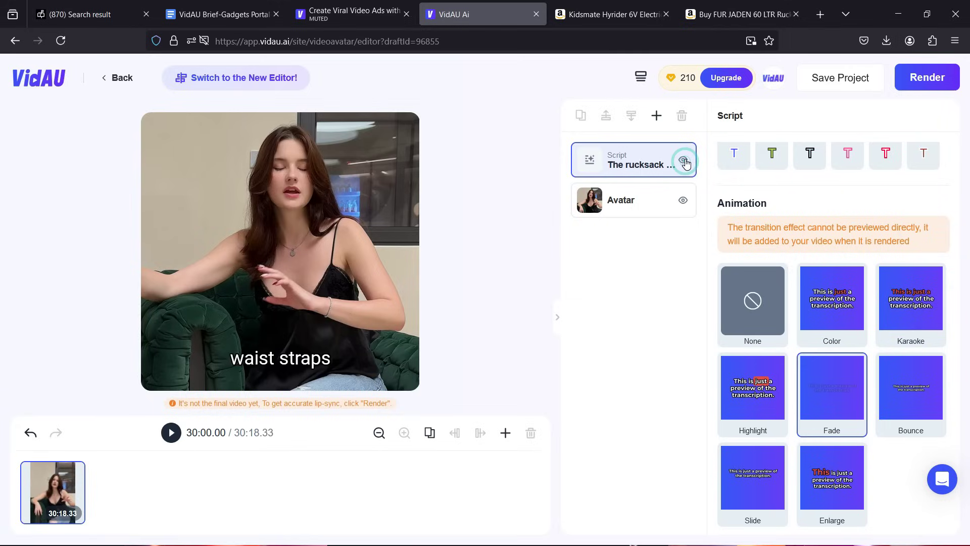
{"action": "left_click", "coordinate": [685, 162]}
Step: Render the final Isabella rucksack video, close its preview, and go to Templates to Video
{"action": "left_click", "coordinate": [923, 73]}
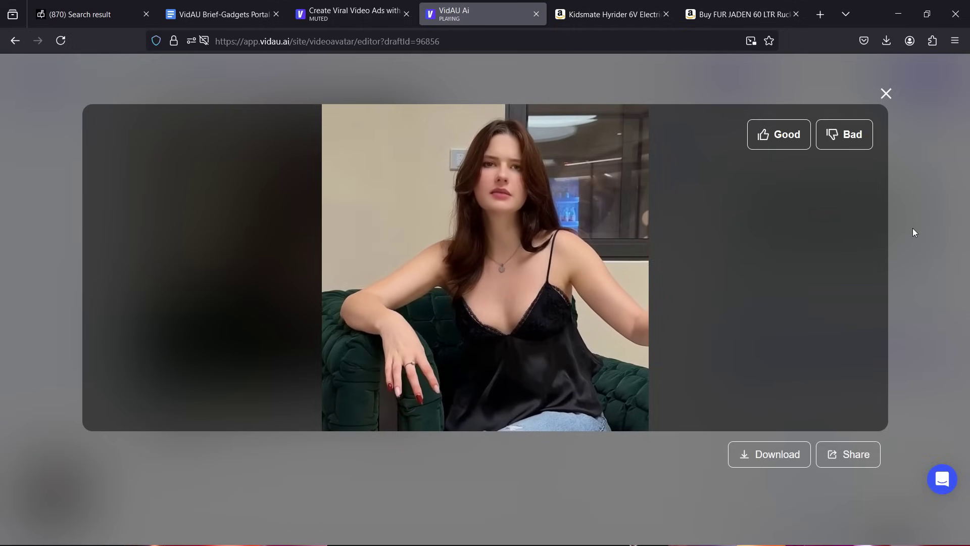
{"action": "key", "text": "alt+Left"}
{"action": "left_click", "coordinate": [115, 347]}
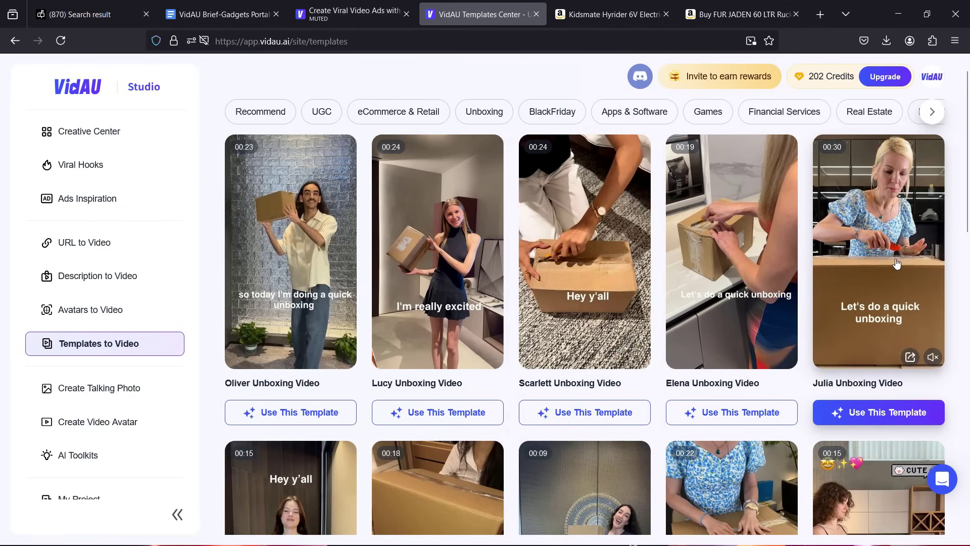
Step: Browse the templates and start a project from the Lucy Unboxing Video template
{"action": "scroll", "coordinate": [897, 264], "scroll_direction": "down", "scroll_amount": 5}
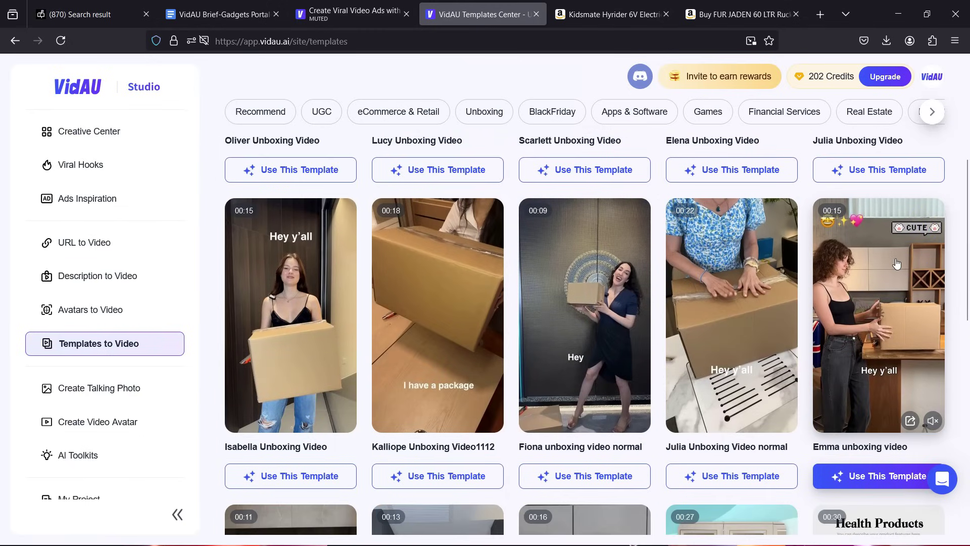
{"action": "scroll", "coordinate": [895, 278], "scroll_direction": "down", "scroll_amount": 5}
{"action": "scroll", "coordinate": [896, 277], "scroll_direction": "down", "scroll_amount": 5}
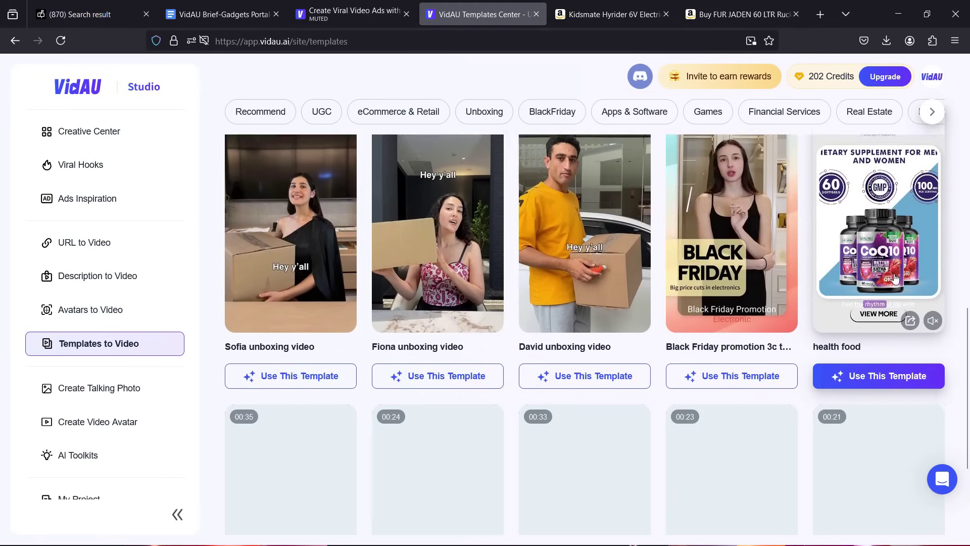
{"action": "scroll", "coordinate": [895, 278], "scroll_direction": "down", "scroll_amount": 5}
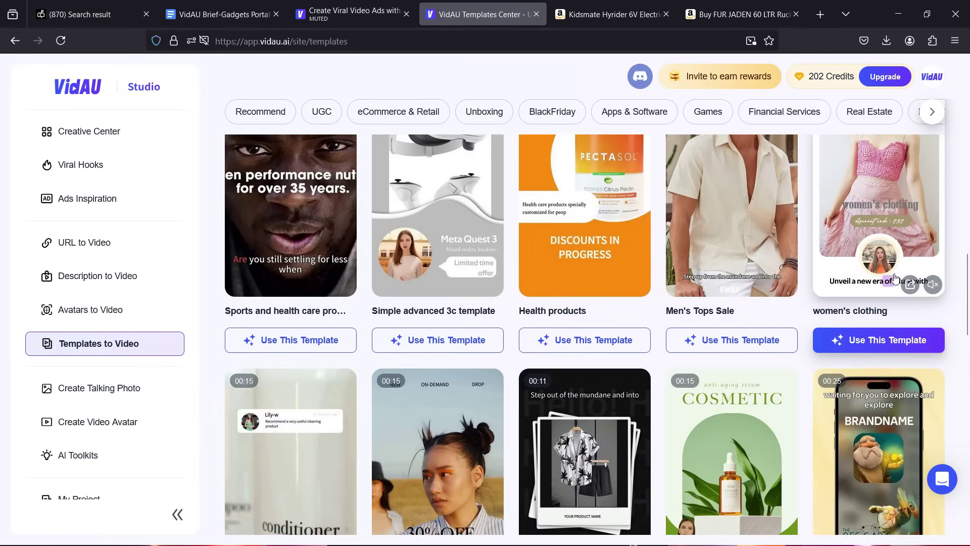
{"action": "scroll", "coordinate": [895, 277], "scroll_direction": "down", "scroll_amount": 7}
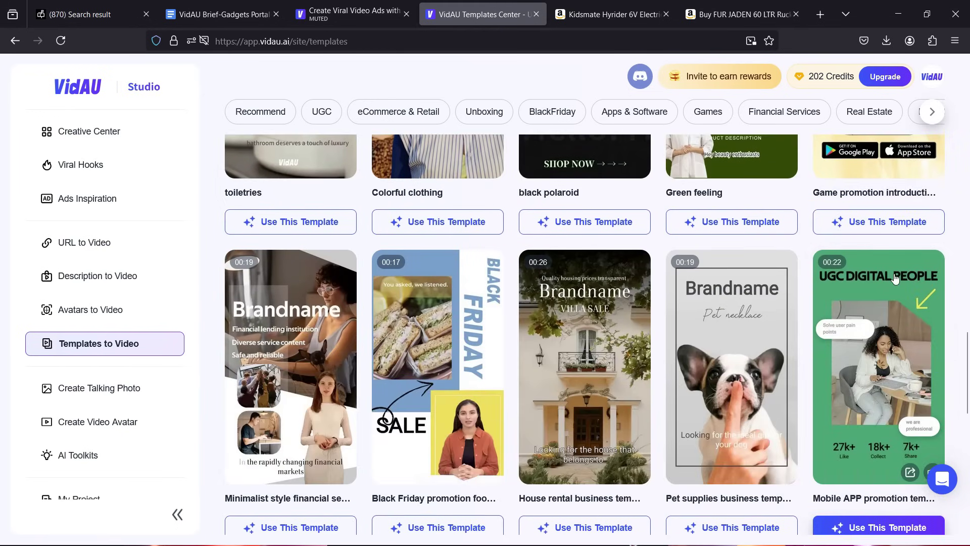
{"action": "scroll", "coordinate": [895, 277], "scroll_direction": "down", "scroll_amount": 3}
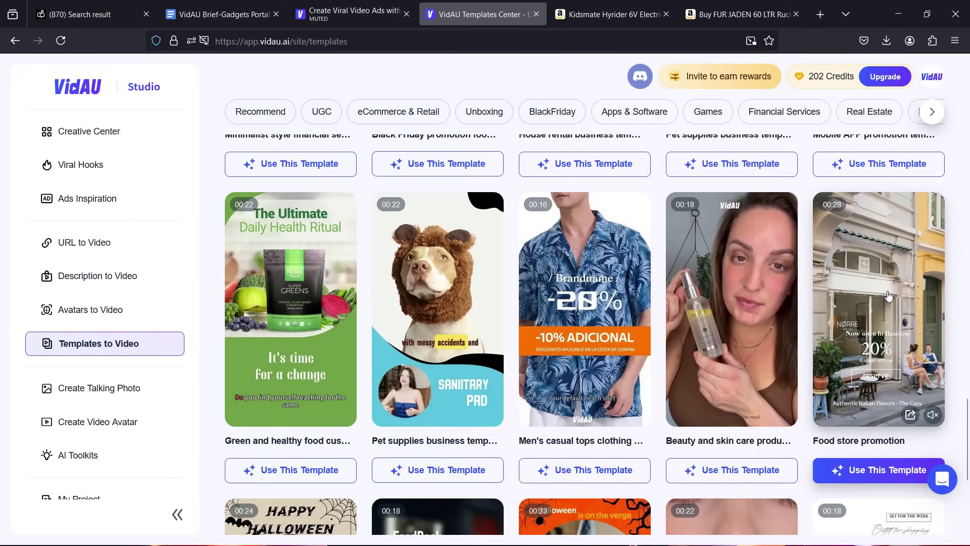
{"action": "left_click_drag", "start_coordinate": [965, 412], "coordinate": [965, 84]}
{"action": "mouse_move", "coordinate": [432, 235]}
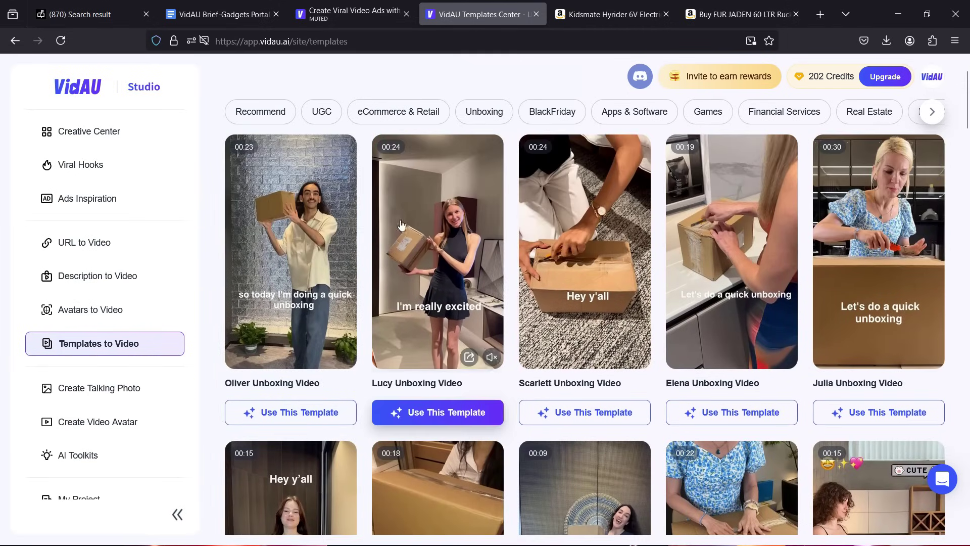
{"action": "left_click", "coordinate": [424, 413]}
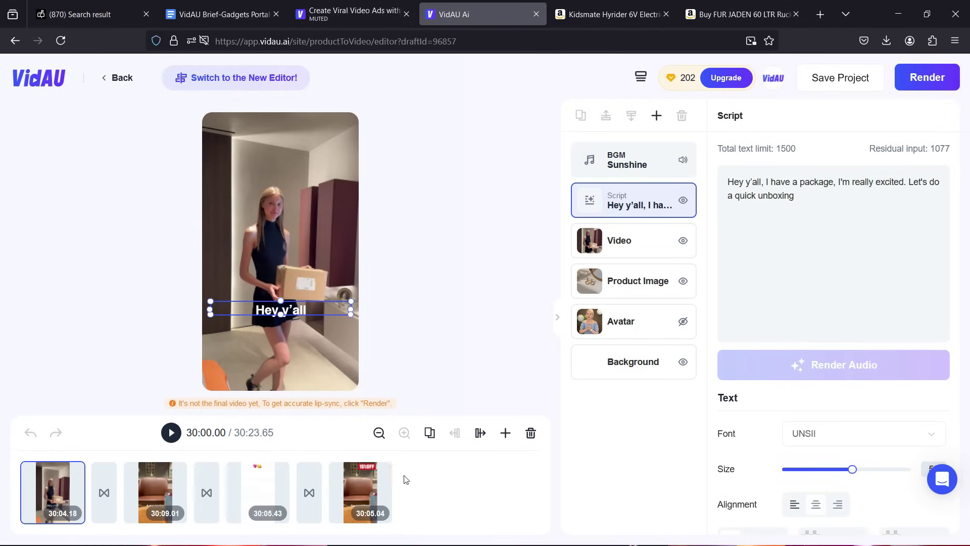
Step: Show the pricing page listing the Free, Starter, Business and Enterprise plans
{"action": "mouse_move", "coordinate": [506, 434]}
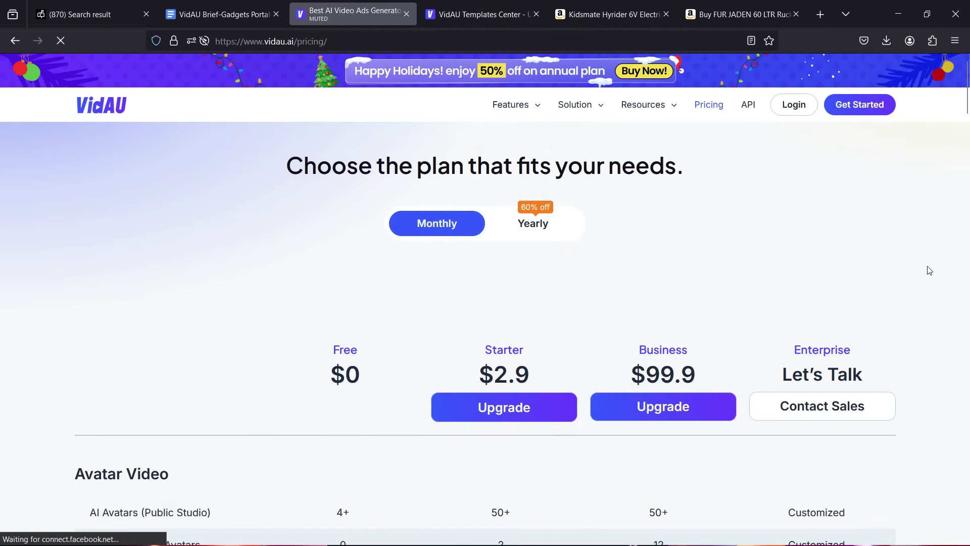
Step: Review the feature comparison, then switch to yearly billing: Starter $19.9/mo, Business $59.9/mo
{"action": "scroll", "coordinate": [929, 272], "scroll_direction": "down", "scroll_amount": 5}
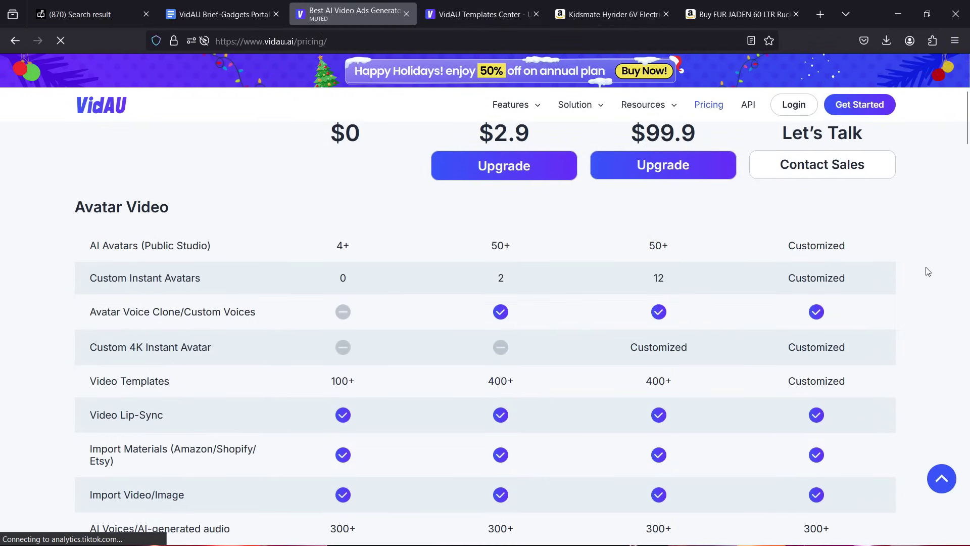
{"action": "scroll", "coordinate": [929, 272], "scroll_direction": "down", "scroll_amount": 3}
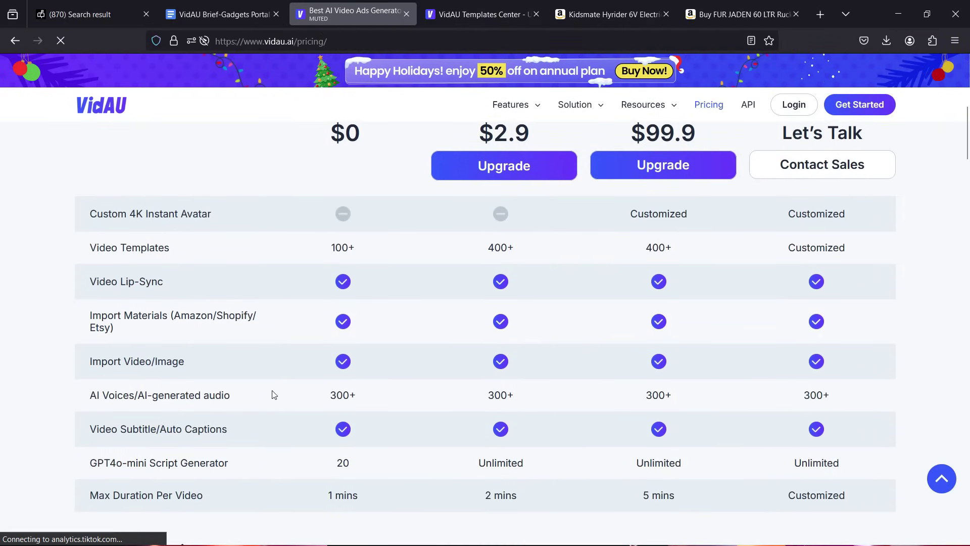
{"action": "scroll", "coordinate": [273, 422], "scroll_direction": "down", "scroll_amount": 3}
{"action": "scroll", "coordinate": [277, 416], "scroll_direction": "down", "scroll_amount": 6}
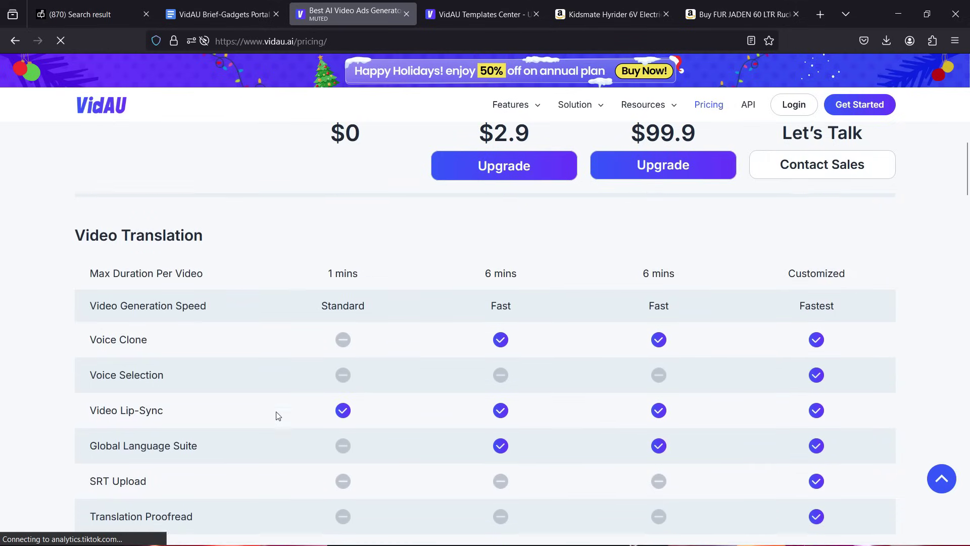
{"action": "scroll", "coordinate": [276, 411], "scroll_direction": "down", "scroll_amount": 9}
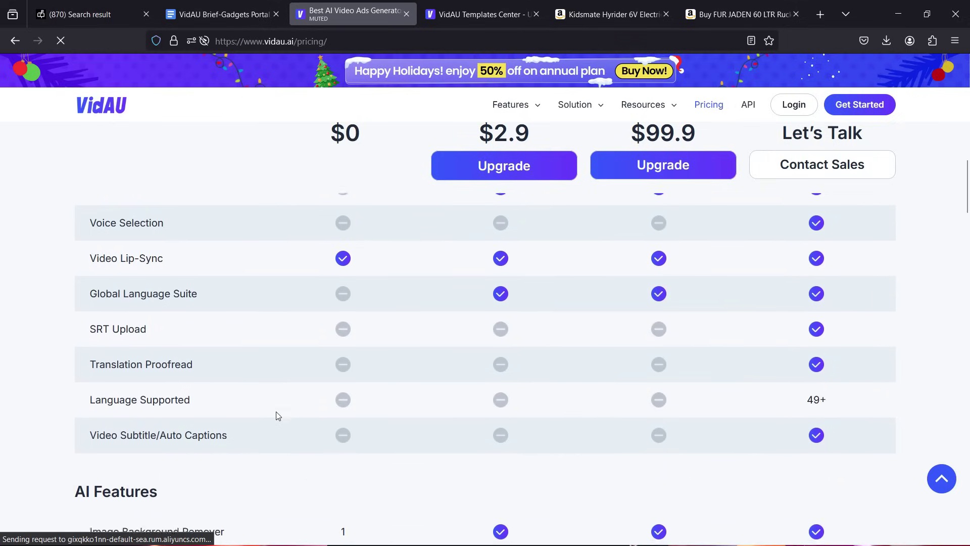
{"action": "left_click", "coordinate": [941, 478]}
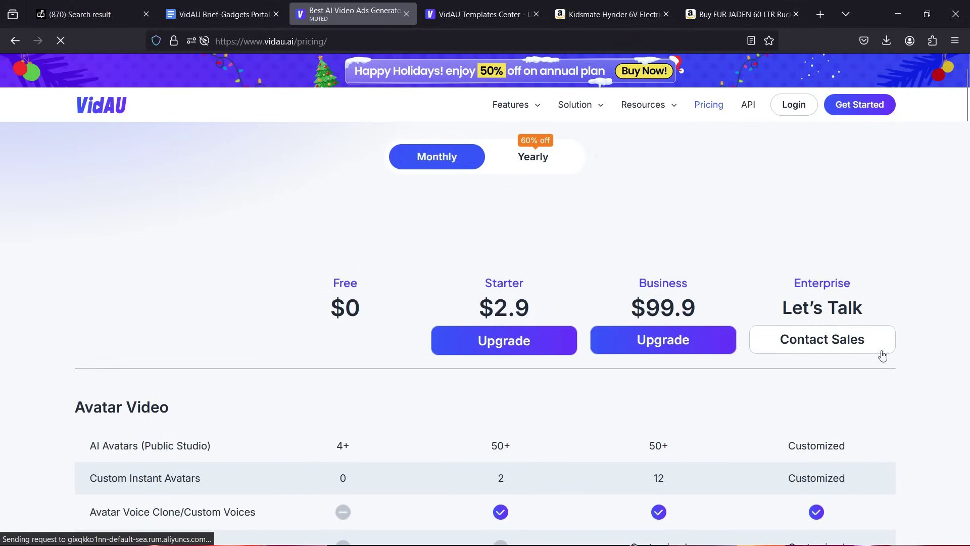
{"action": "left_click", "coordinate": [526, 158]}
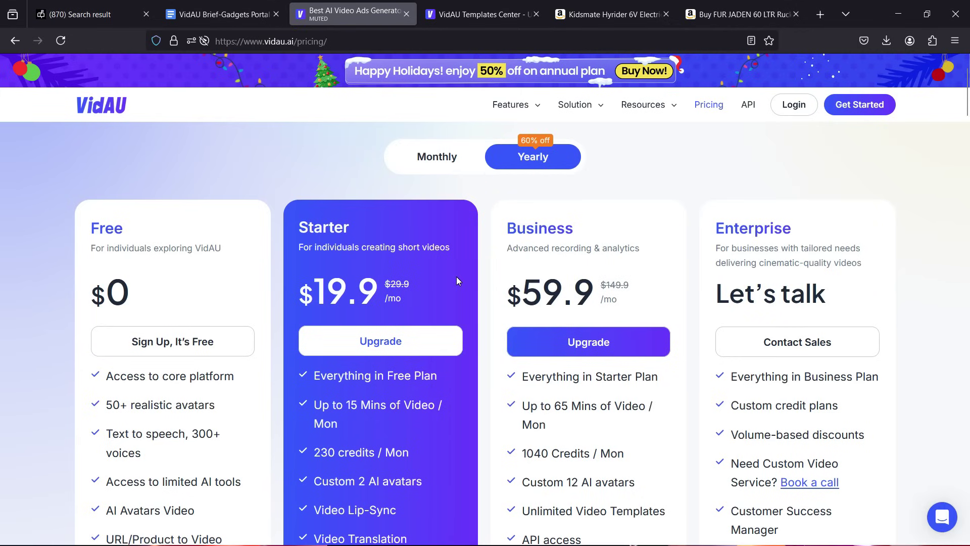
{"action": "scroll", "coordinate": [456, 281], "scroll_direction": "down", "scroll_amount": 1}
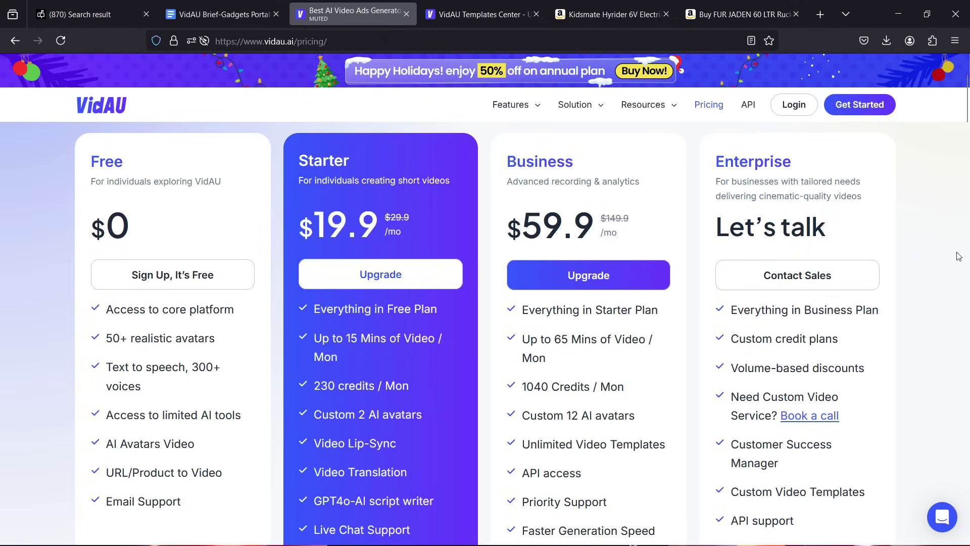